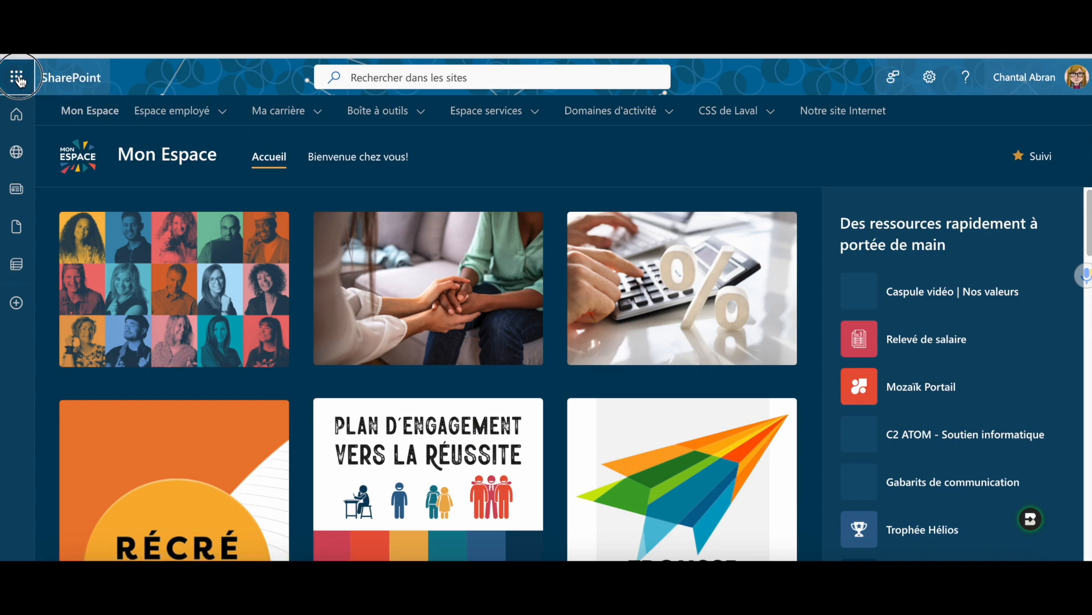
- Switch to Bookings and start creating a new meeting type on the personal booking page
left_click(18, 78)
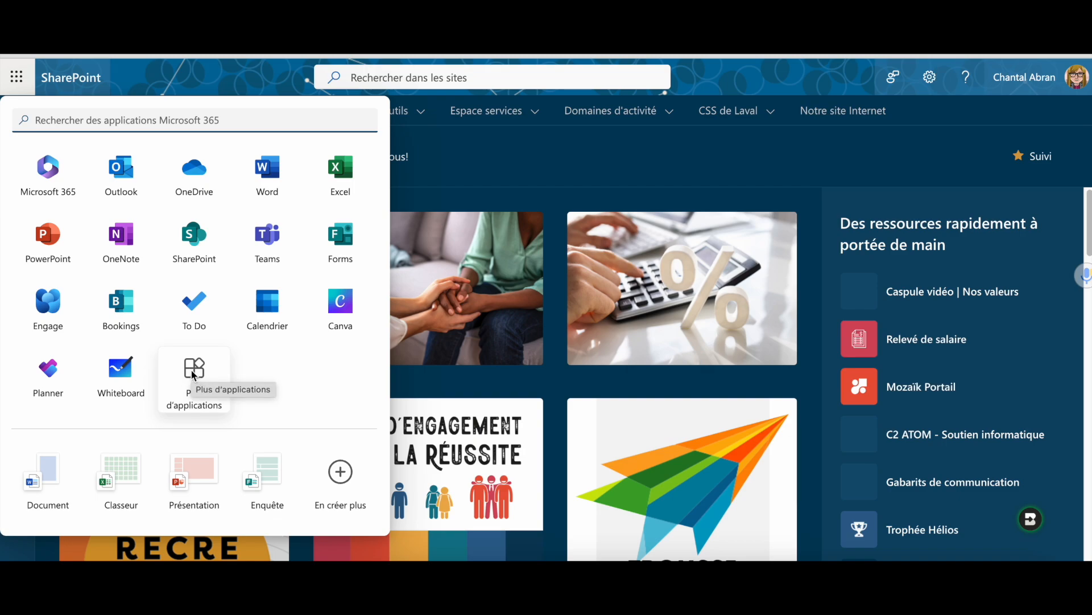
left_click(128, 302)
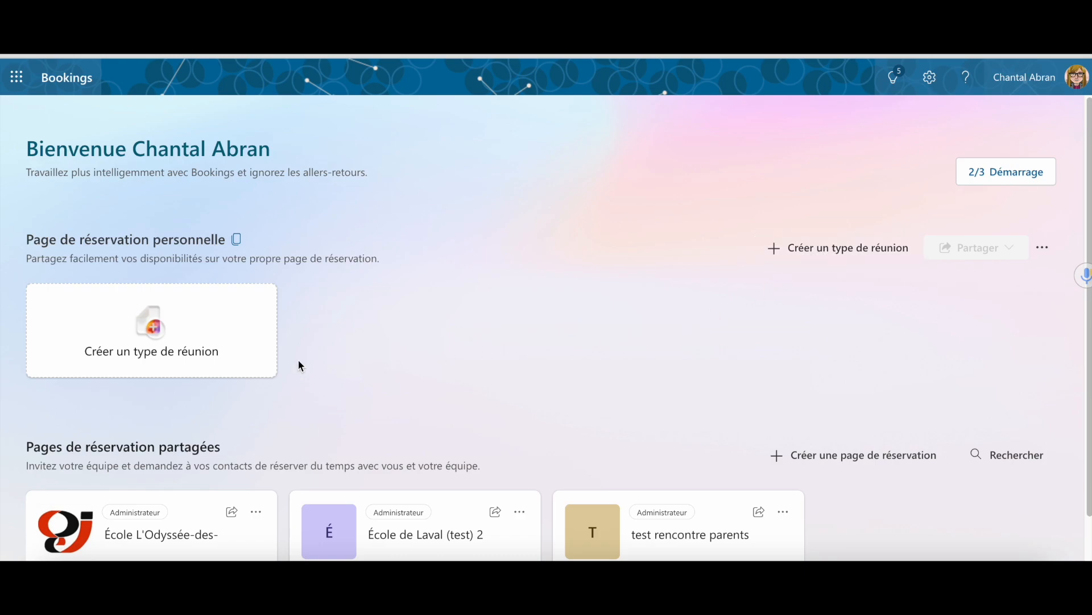
left_click(155, 331)
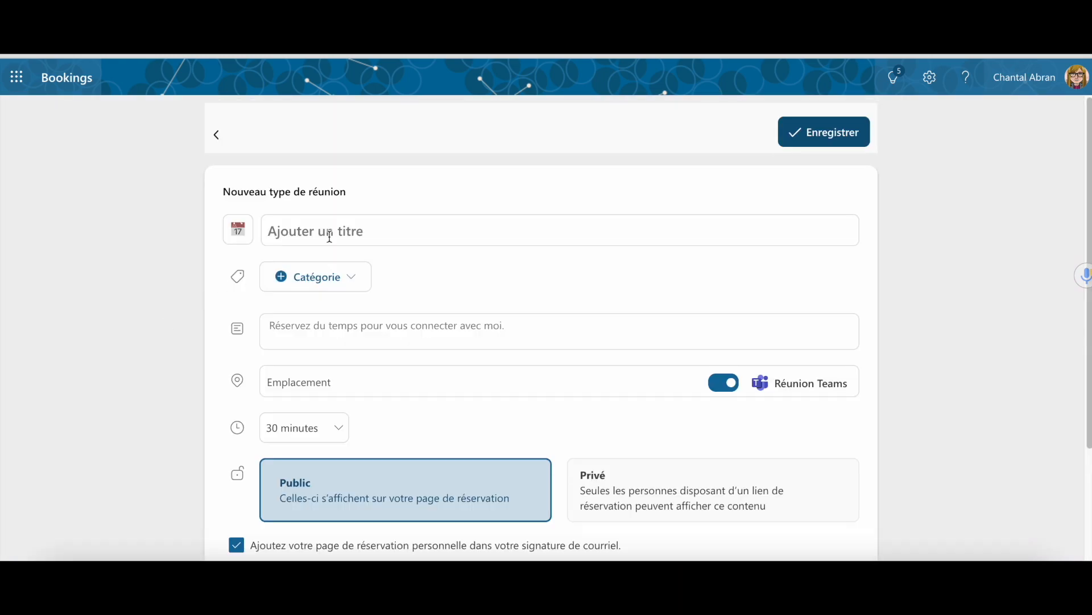
- Title the meeting type "RDV Mme" followed by the teacher's full name and "groupe 302"
left_click(345, 226)
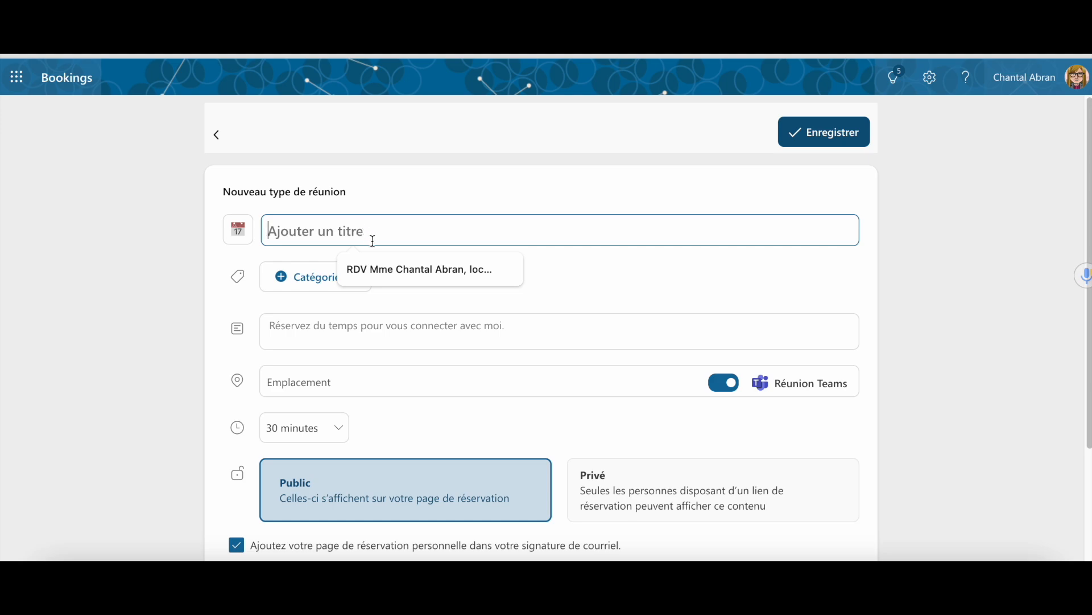
left_click(366, 264)
left_click(497, 226)
left_click_drag(497, 225, 423, 231)
key("BackSpace")
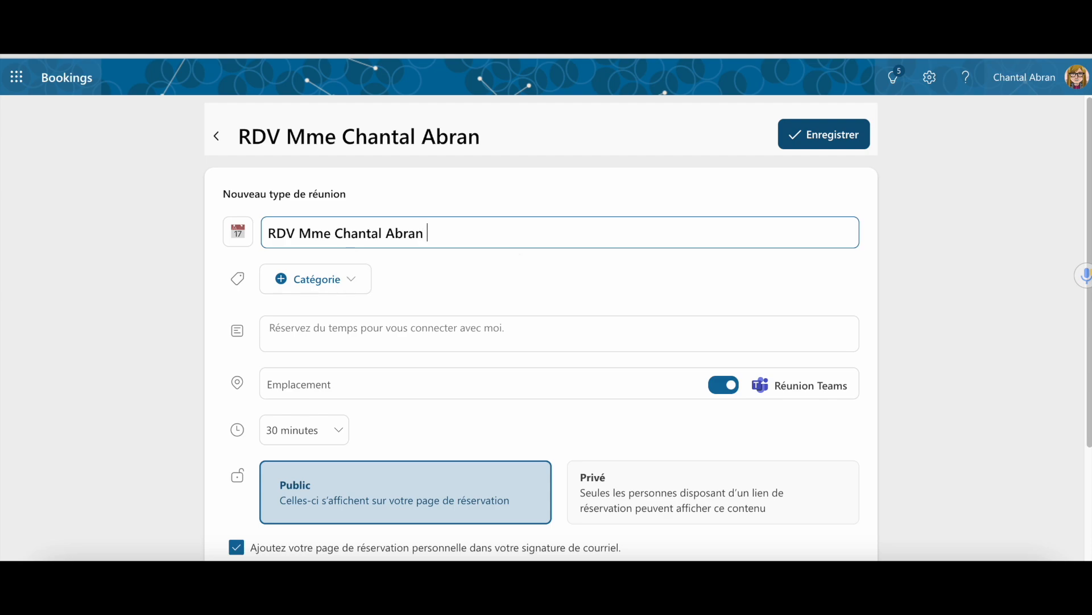
type("groupe 302")
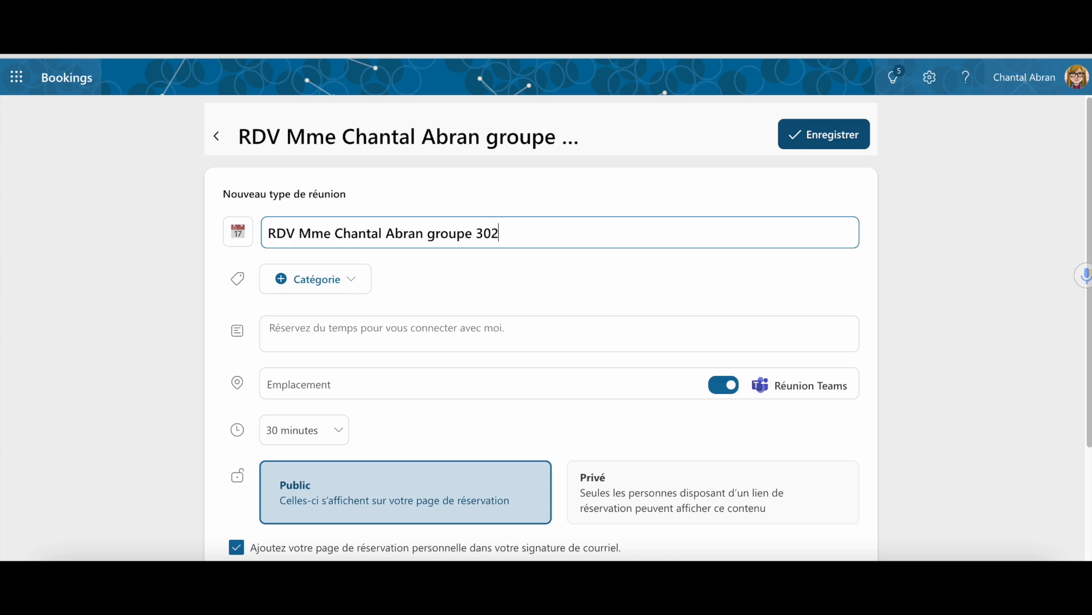
- Enter the meeting description "Veuillez entrer le nom de votre enfant au moment de la réservation."
left_click(305, 332)
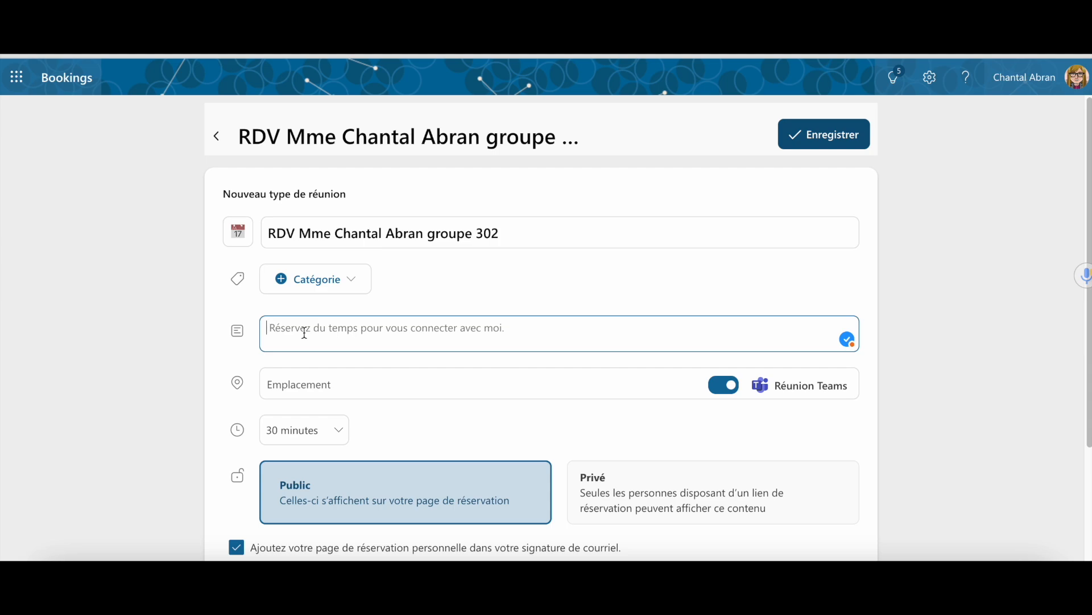
type("Veuillez entrer le nom de votre enfant au moment de la réservation.")
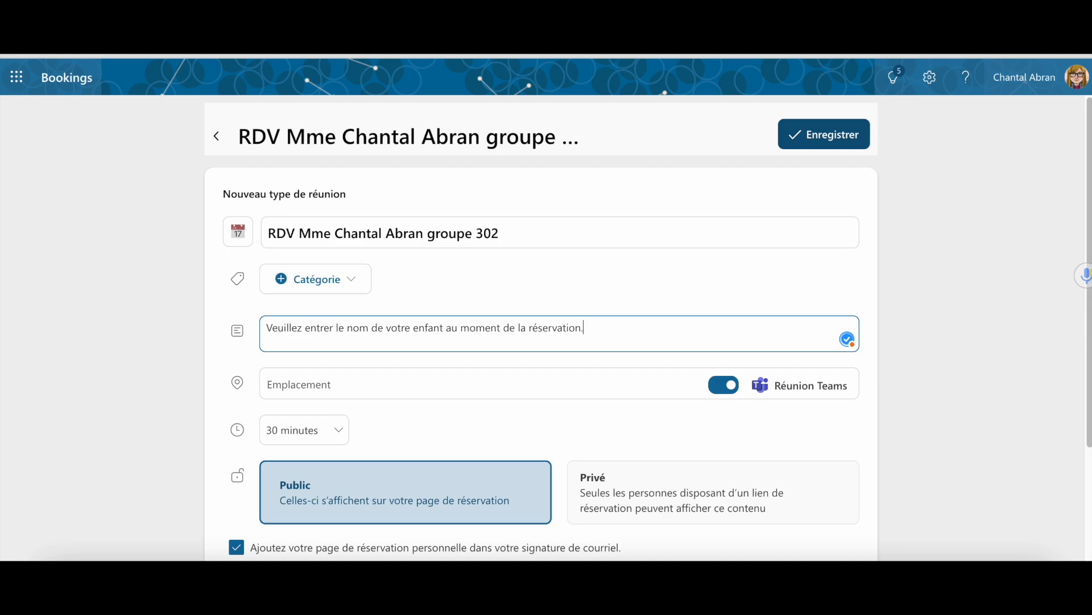
- Turn off the Teams meeting option and set the location to "Pavillon 1, local 201"
scroll(307, 332, "down", 1)
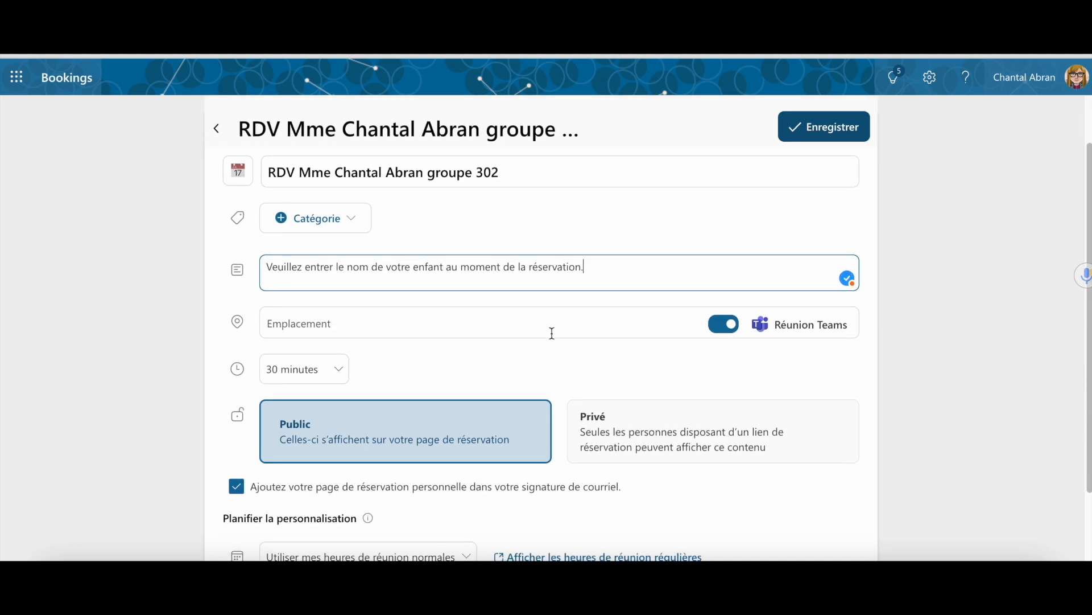
left_click(717, 326)
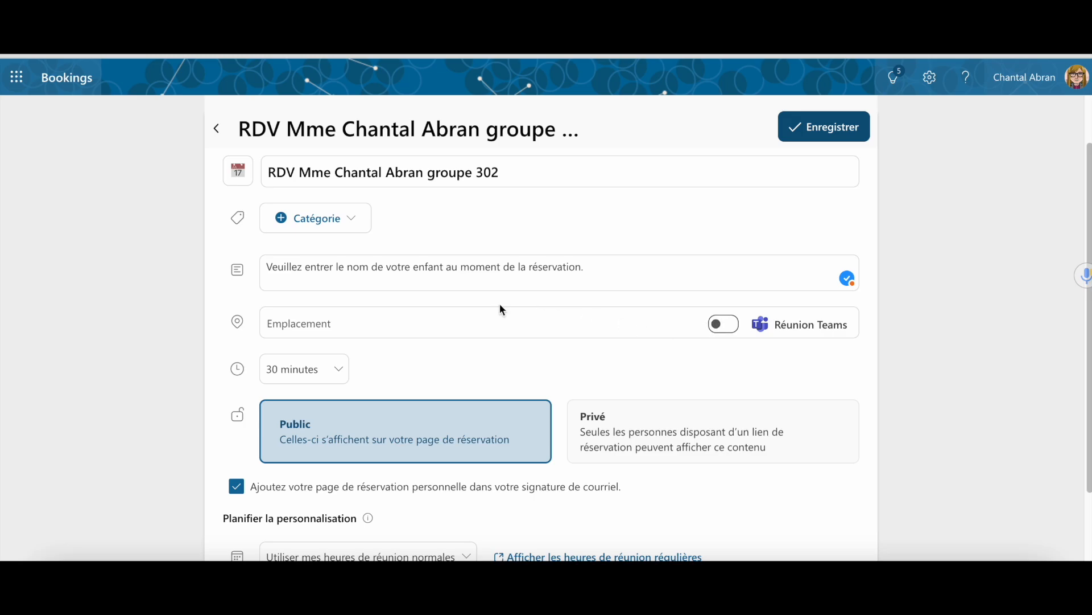
left_click(340, 328)
type("Pavil")
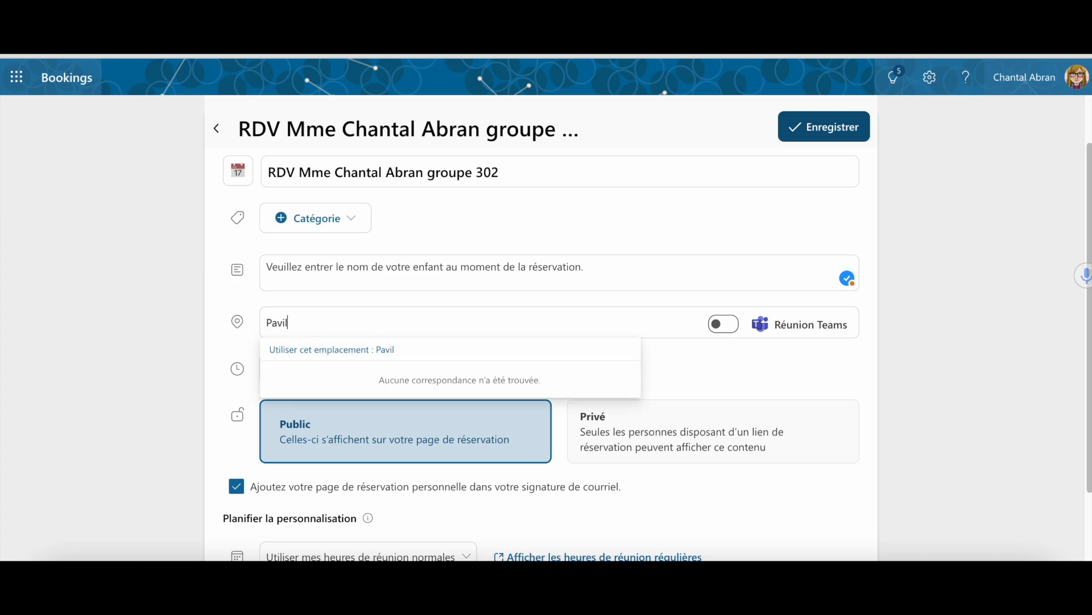
type("lon 1")
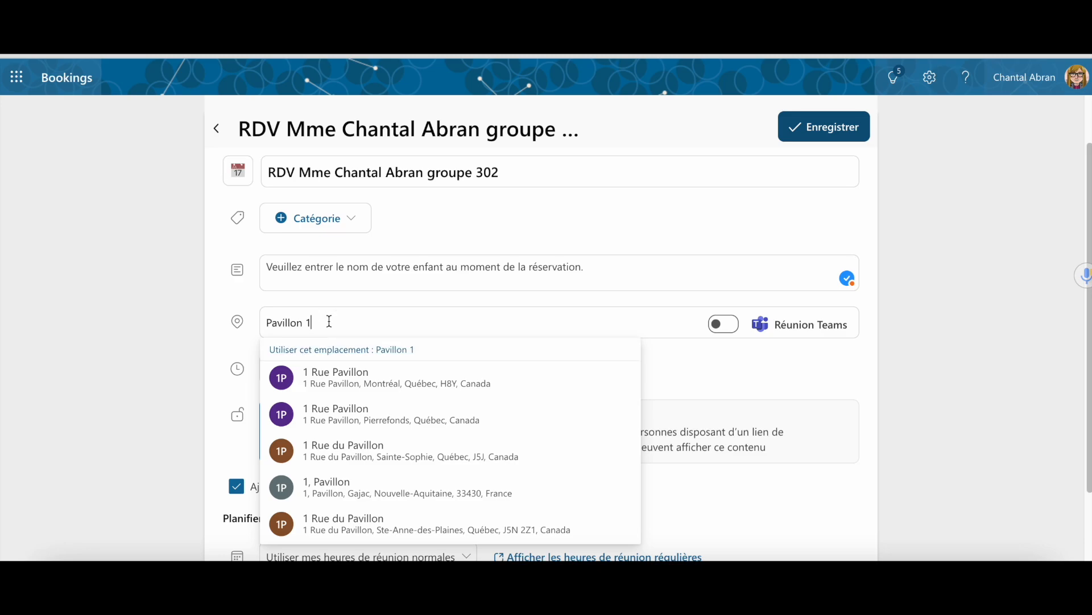
type(", local")
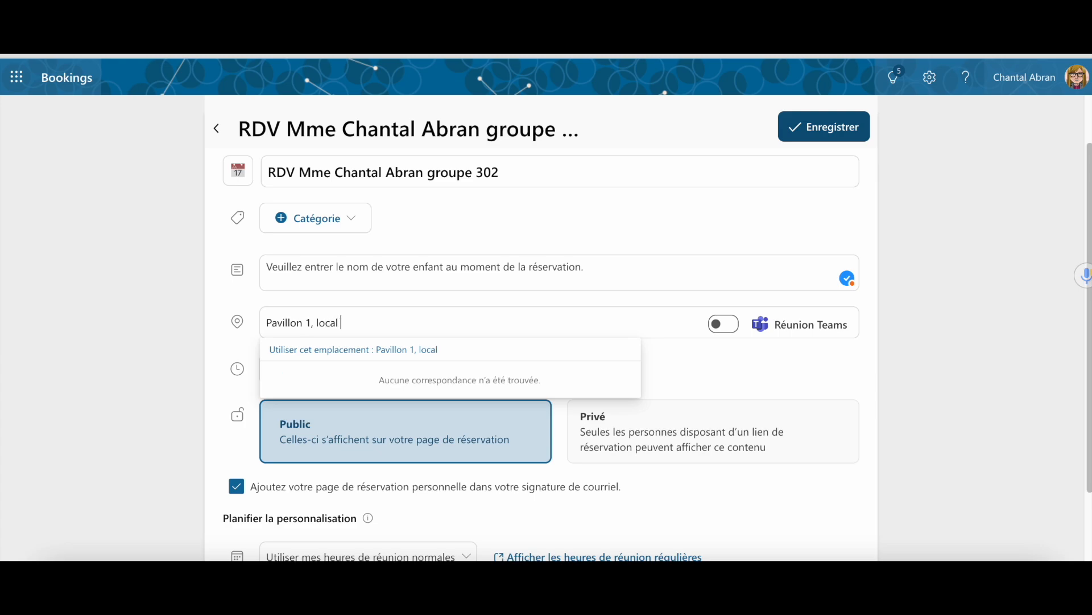
type(" 201")
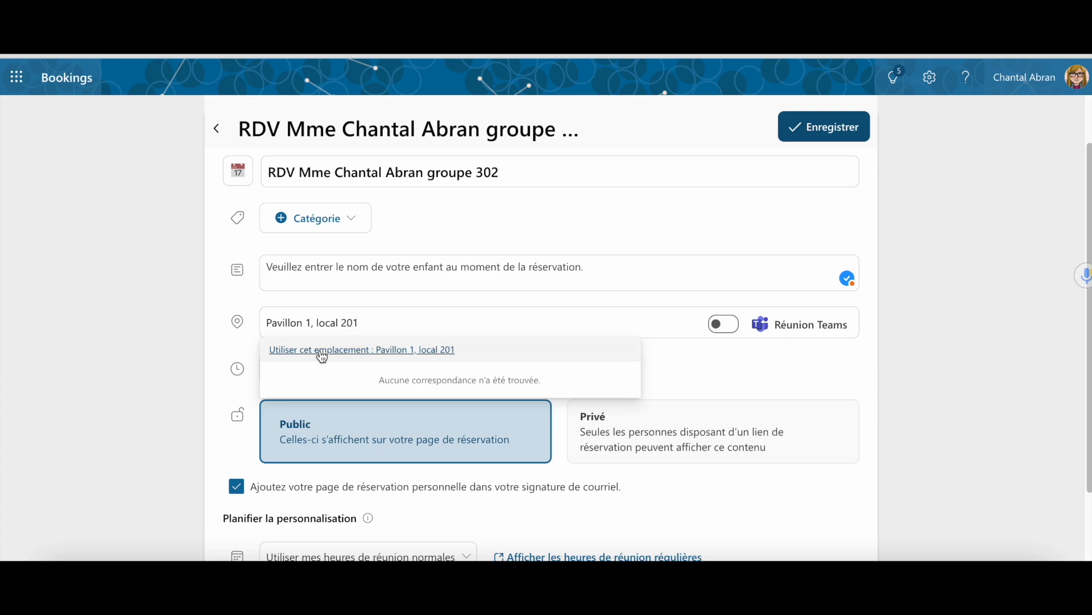
left_click(322, 355)
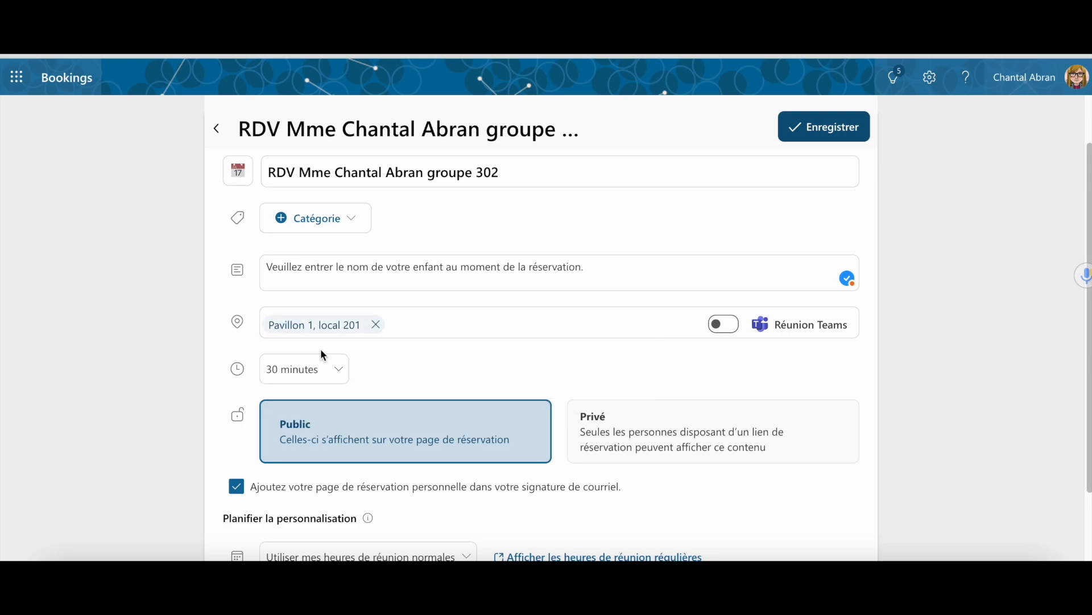
- Set a custom (Personnalisé) meeting duration of 10 minutes and make the meeting type private (Privé)
left_click(342, 370)
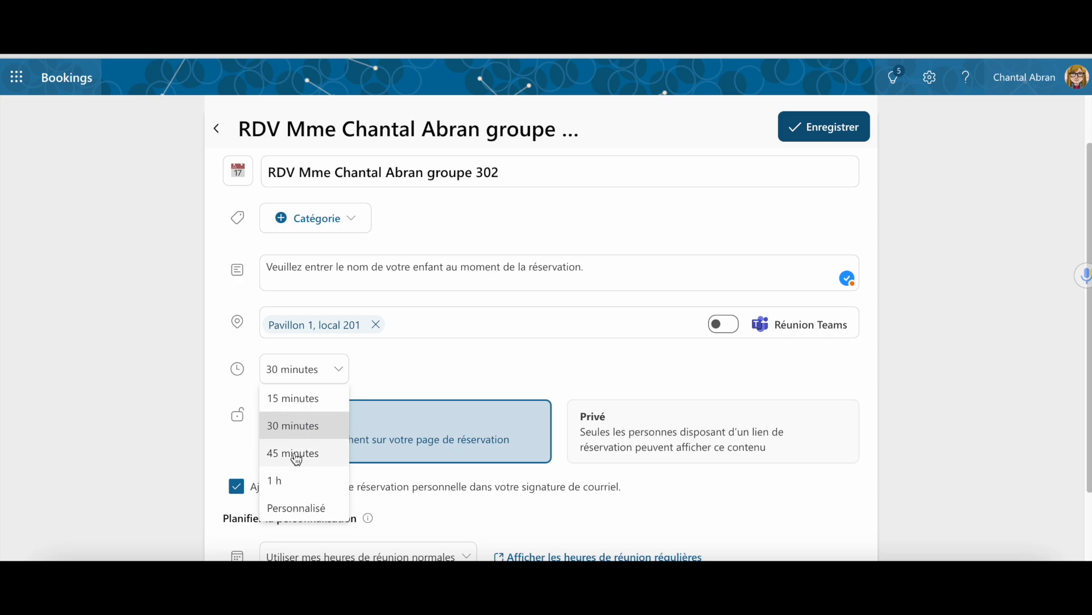
left_click(295, 508)
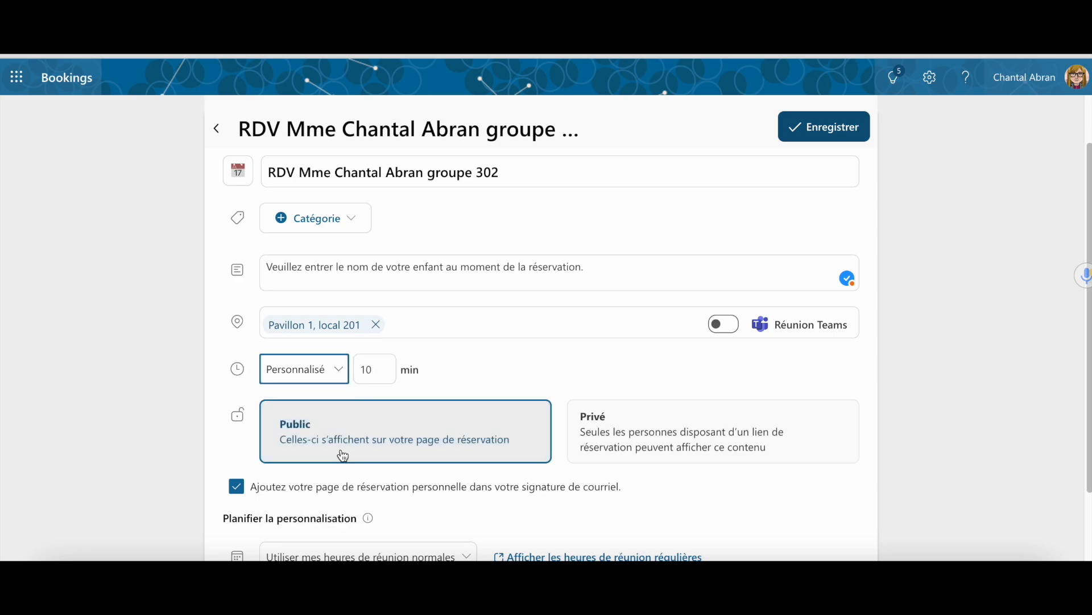
left_click(379, 366)
key("BackSpace")
key("BackSpace")
type("7")
key("BackSpace")
type("10")
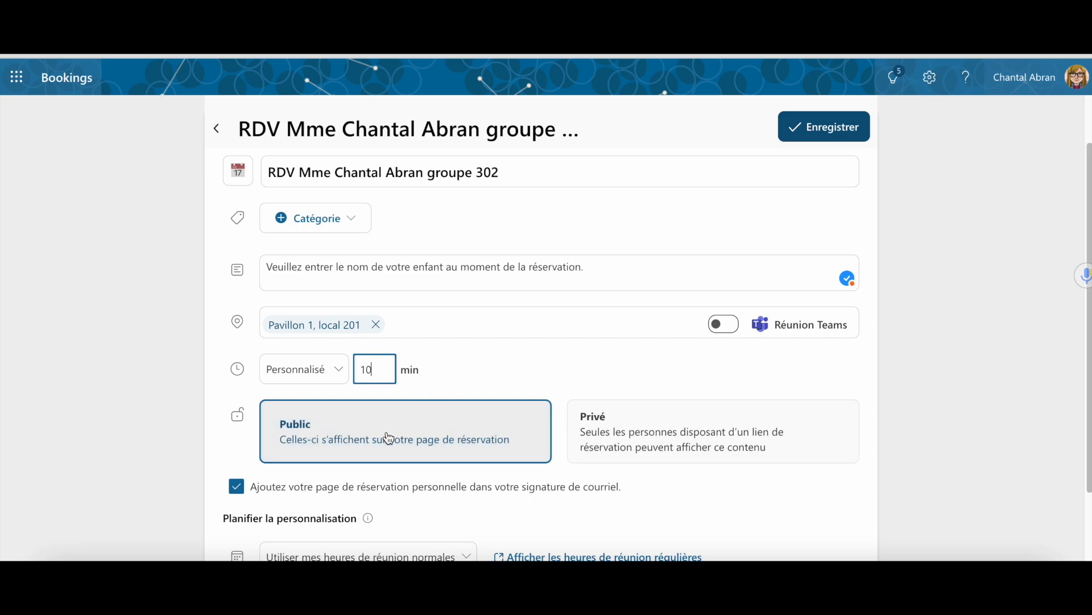
left_click(642, 439)
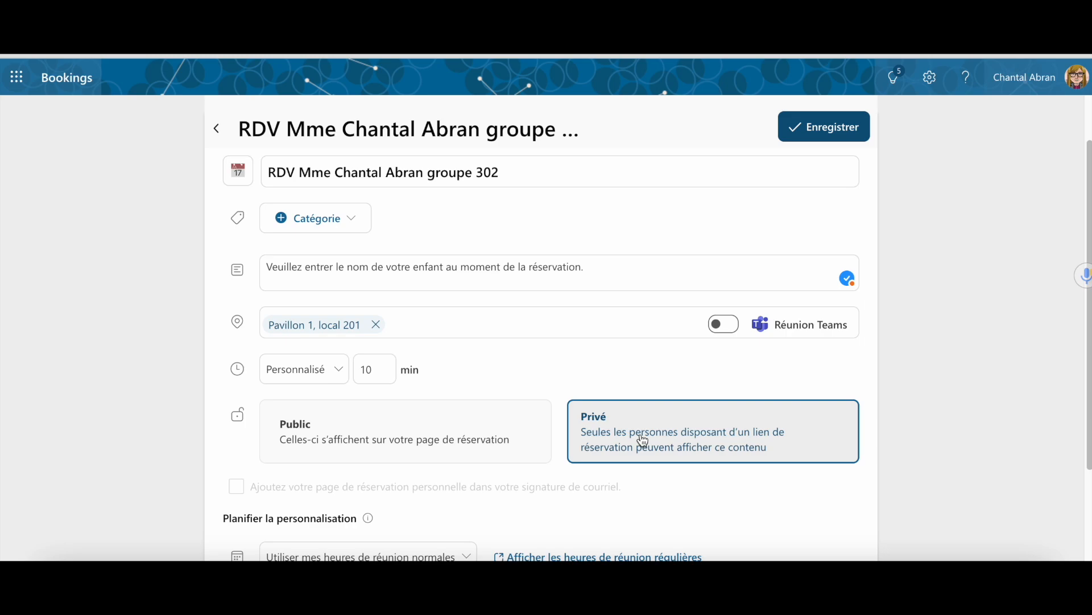
- Use custom availability hours for the meeting type and restrict them to a specific date range
scroll(643, 441, "down", 3)
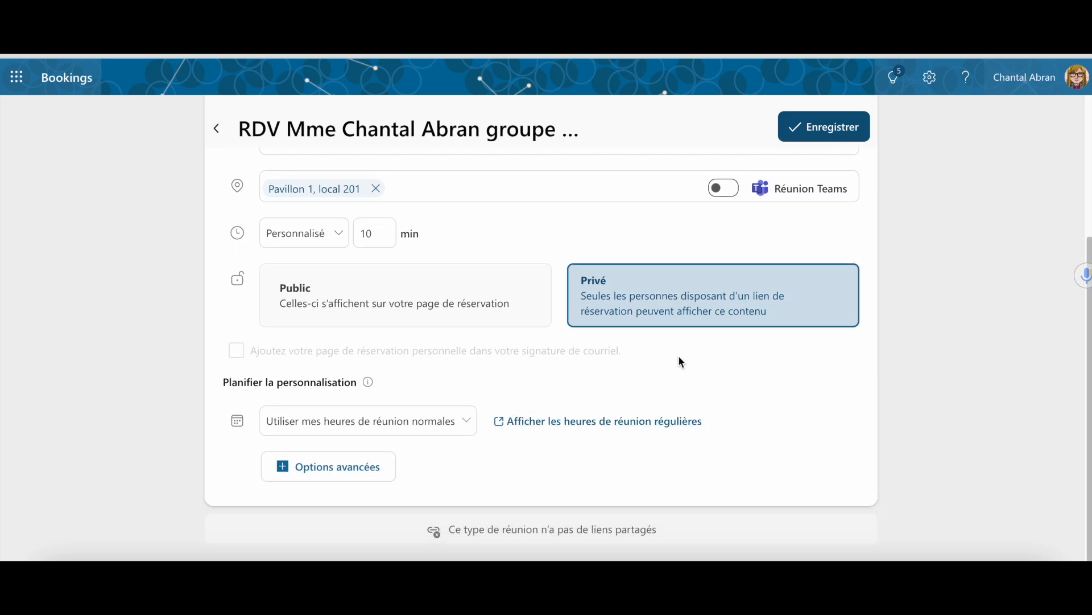
left_click(467, 422)
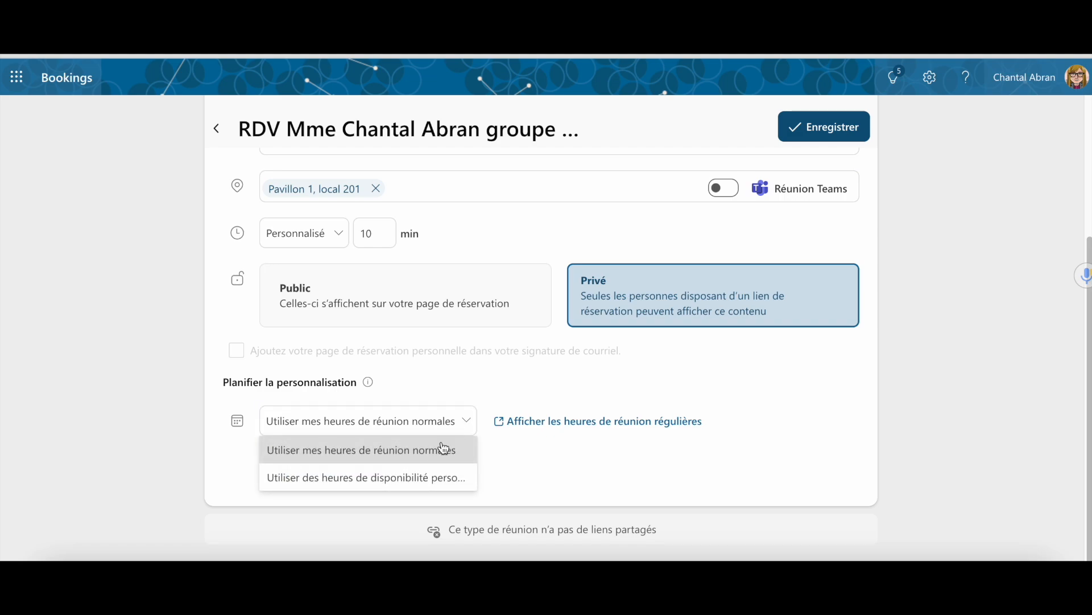
left_click(392, 486)
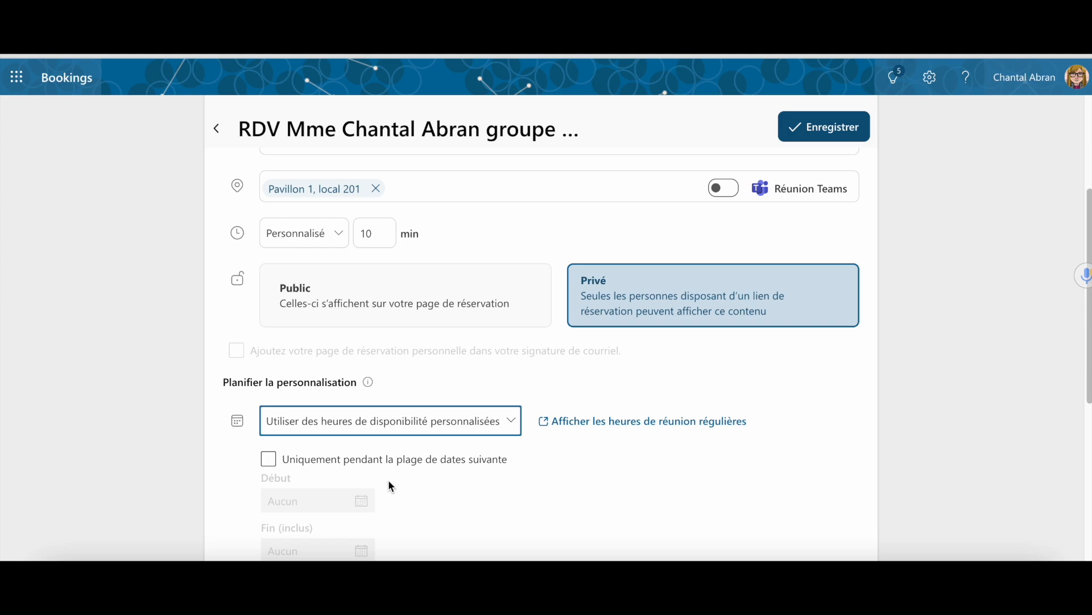
scroll(389, 481, "down", 1)
left_click(274, 411)
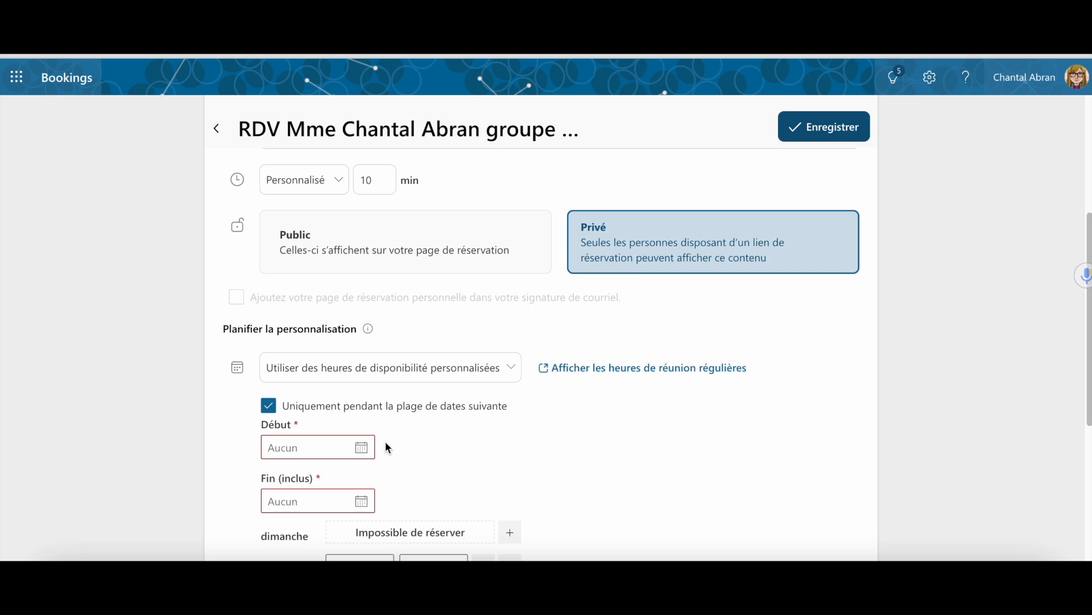
- Set the availability range to start on 2024-11-21 and end on 2024-11-22
left_click(363, 448)
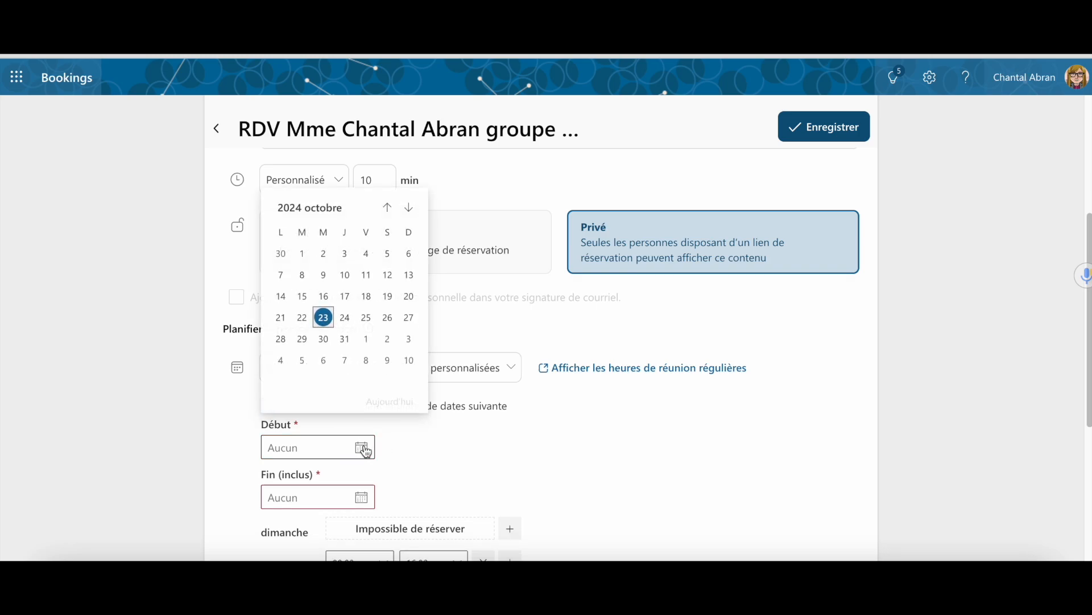
left_click(409, 209)
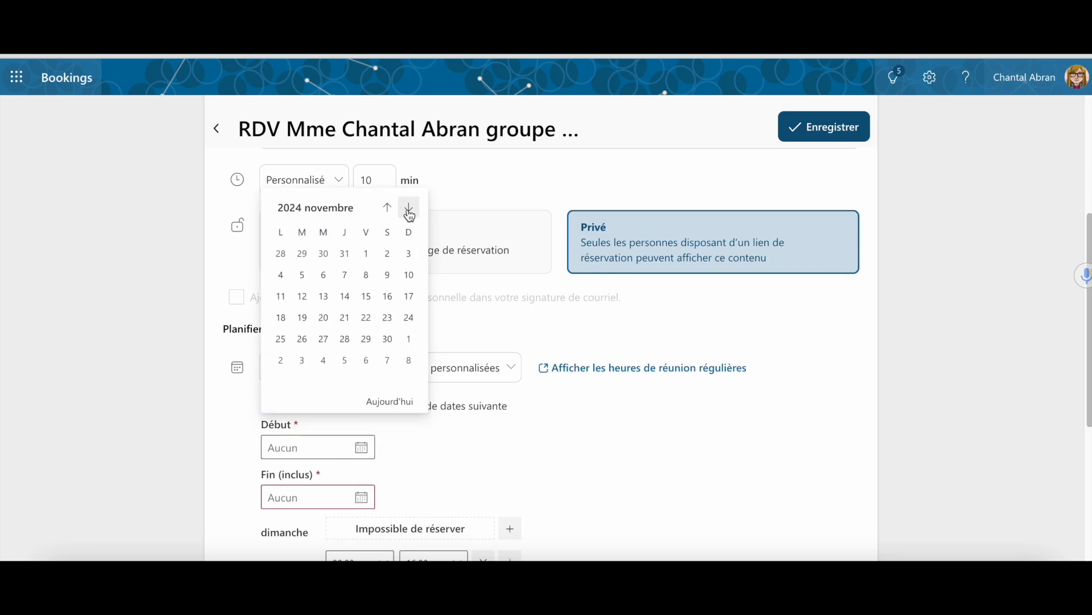
left_click(345, 318)
left_click(361, 497)
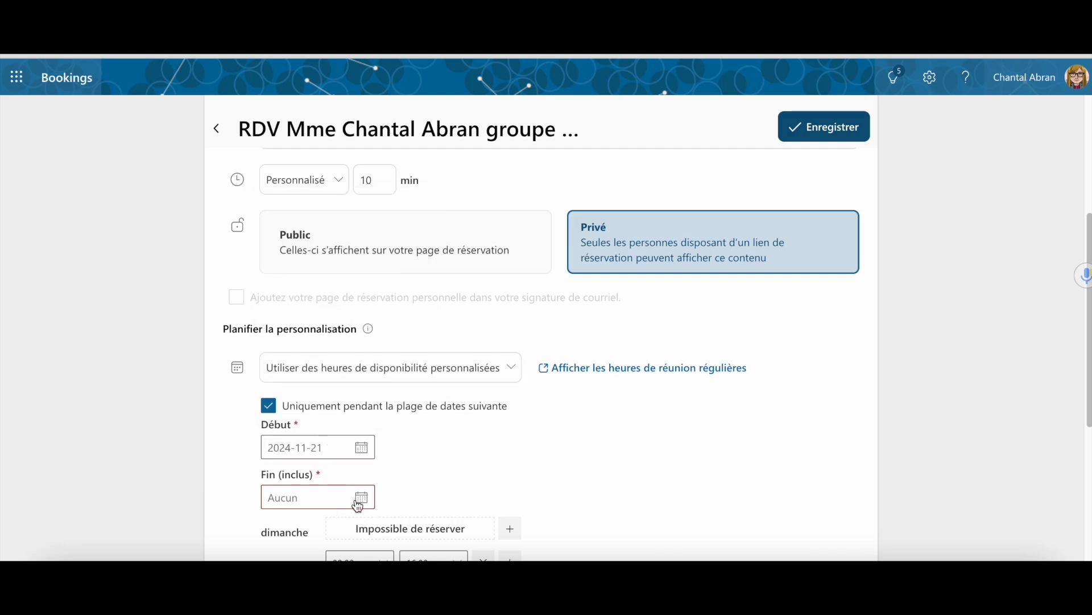
left_click(409, 283)
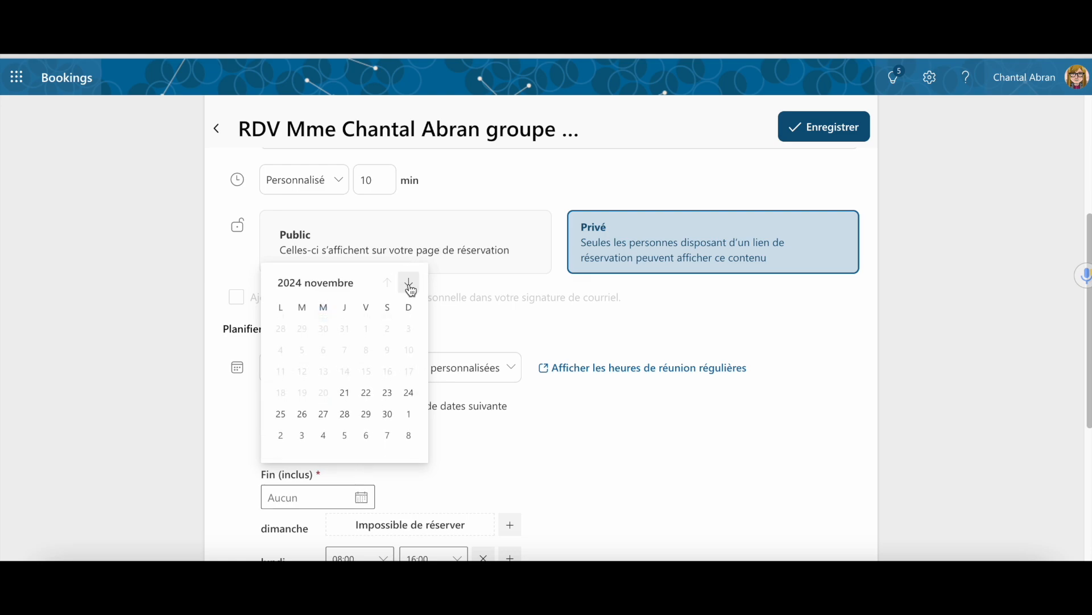
left_click(367, 395)
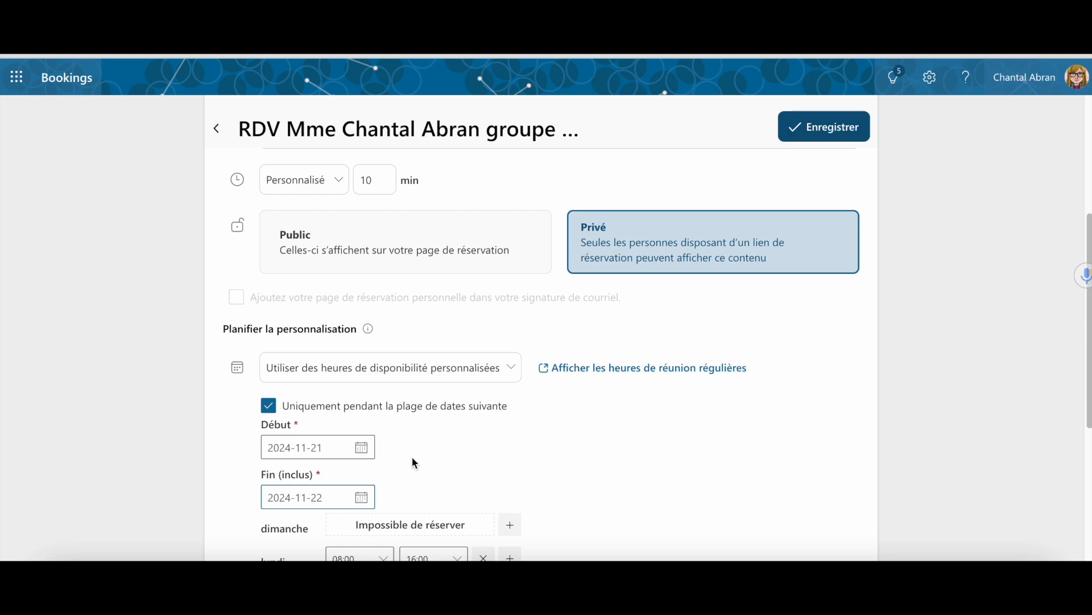
- Remove the bookable hours for Monday, Tuesday and Wednesday (lundi, mardi, mercredi)
scroll(414, 463, "down", 2)
scroll(414, 462, "down", 1)
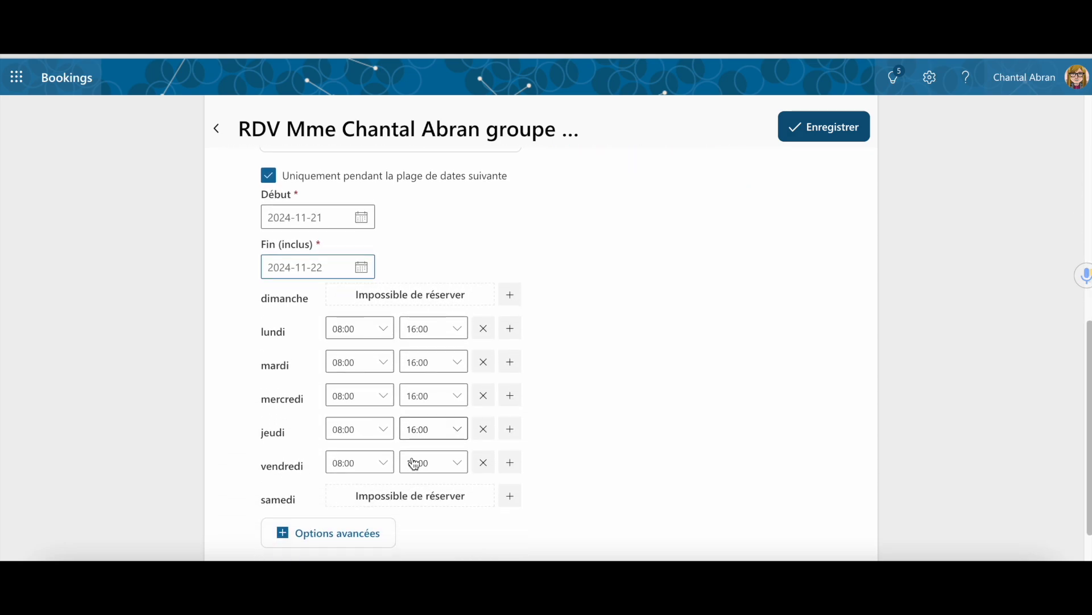
left_click(484, 331)
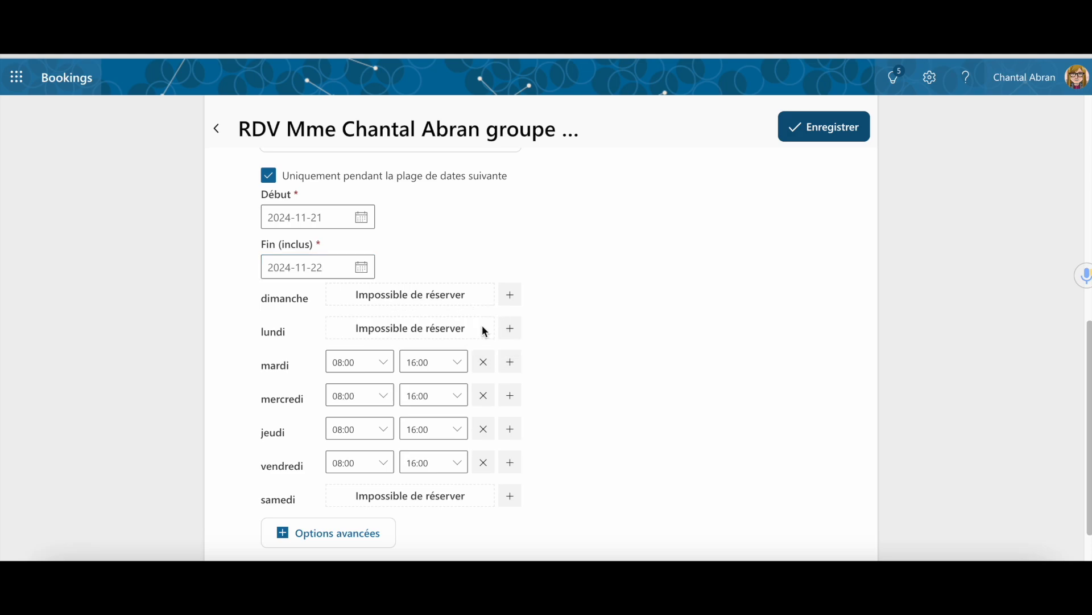
left_click(484, 363)
left_click(483, 396)
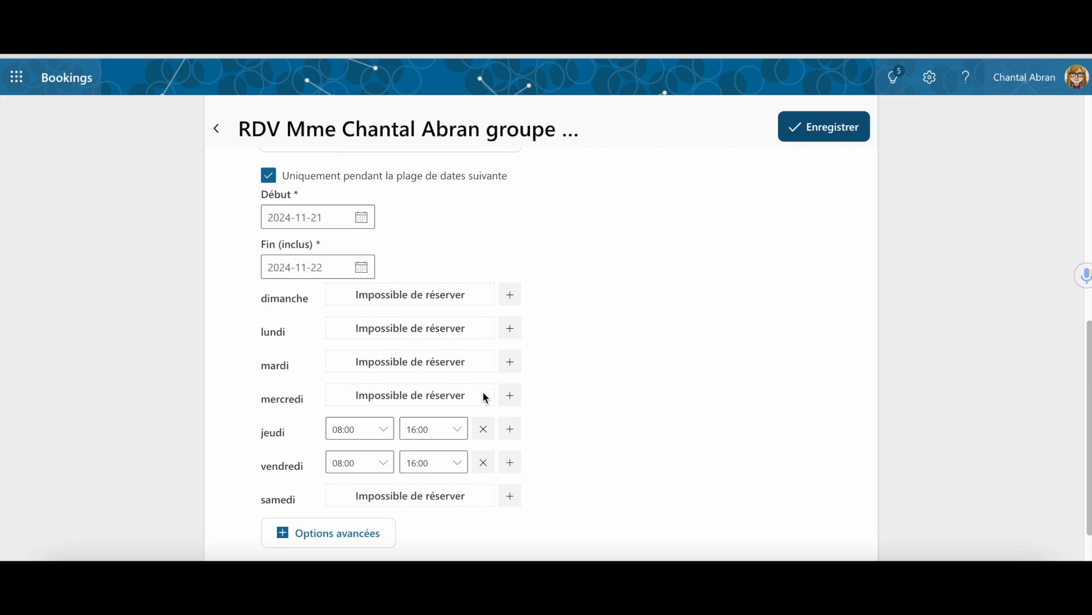
- Set the start time of Thursday's (jeudi) availability to 10:00
left_click(384, 432)
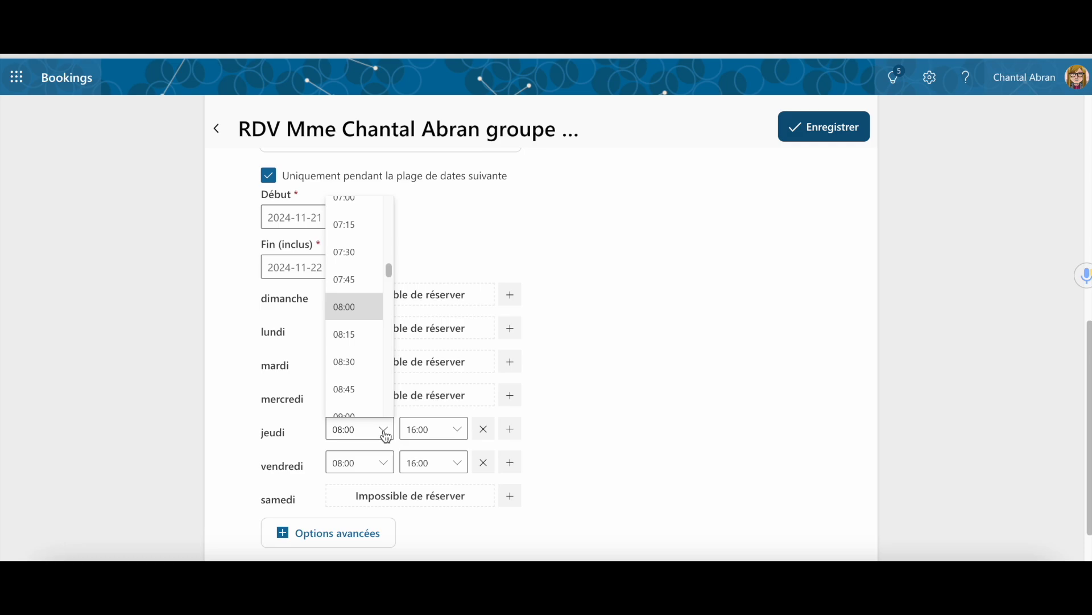
scroll(360, 377, "down", 3)
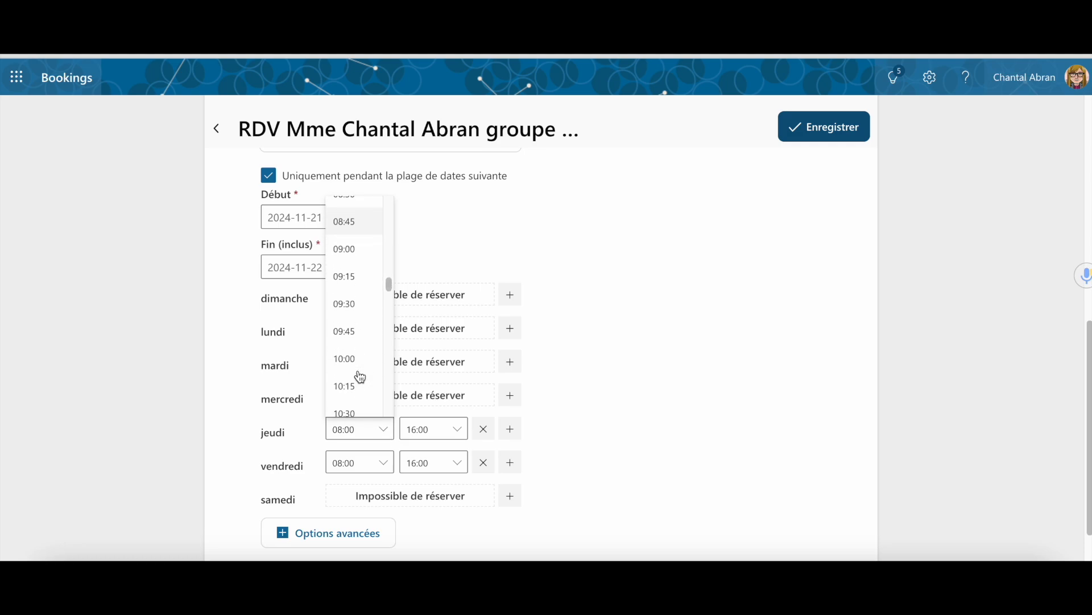
left_click(352, 360)
- Set the end time of Thursday's (jeudi) availability to 12:00
left_click(456, 430)
scroll(456, 431, "down", 1)
left_click(455, 391)
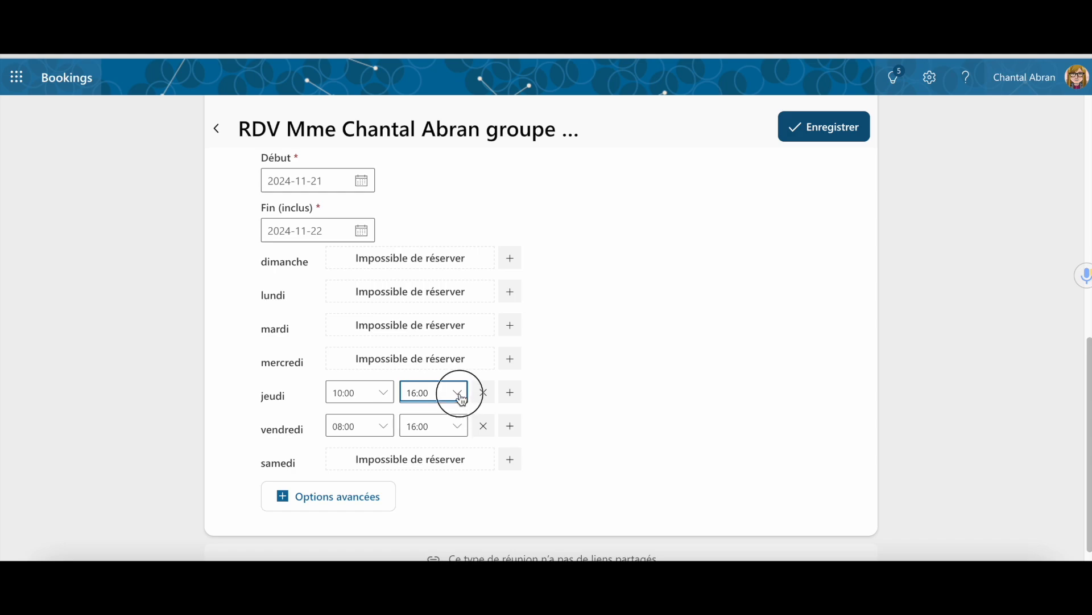
scroll(428, 322, "up", 5)
scroll(430, 323, "up", 2)
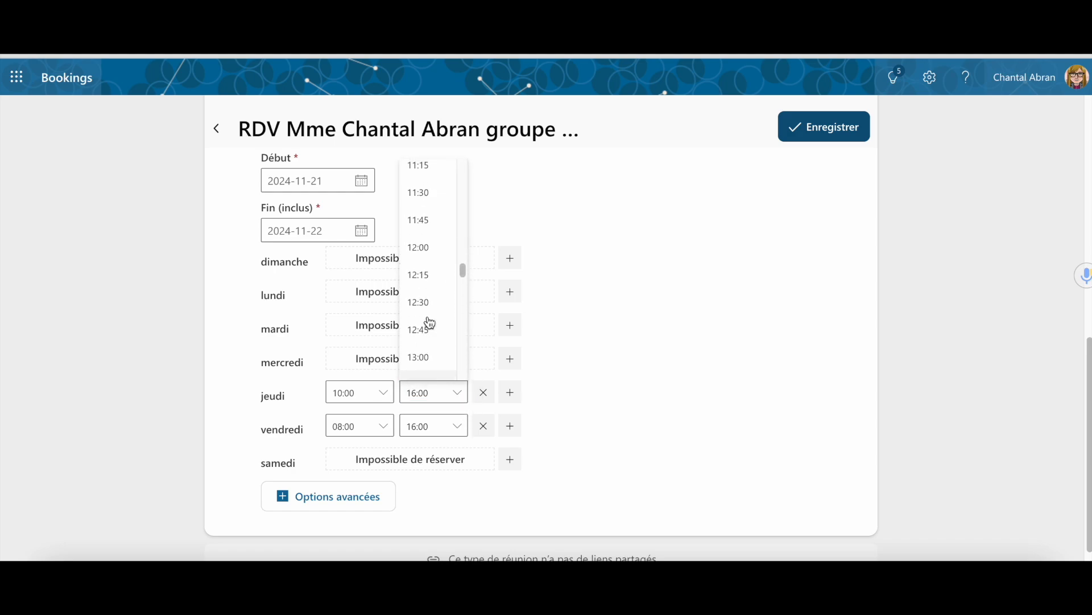
left_click(422, 310)
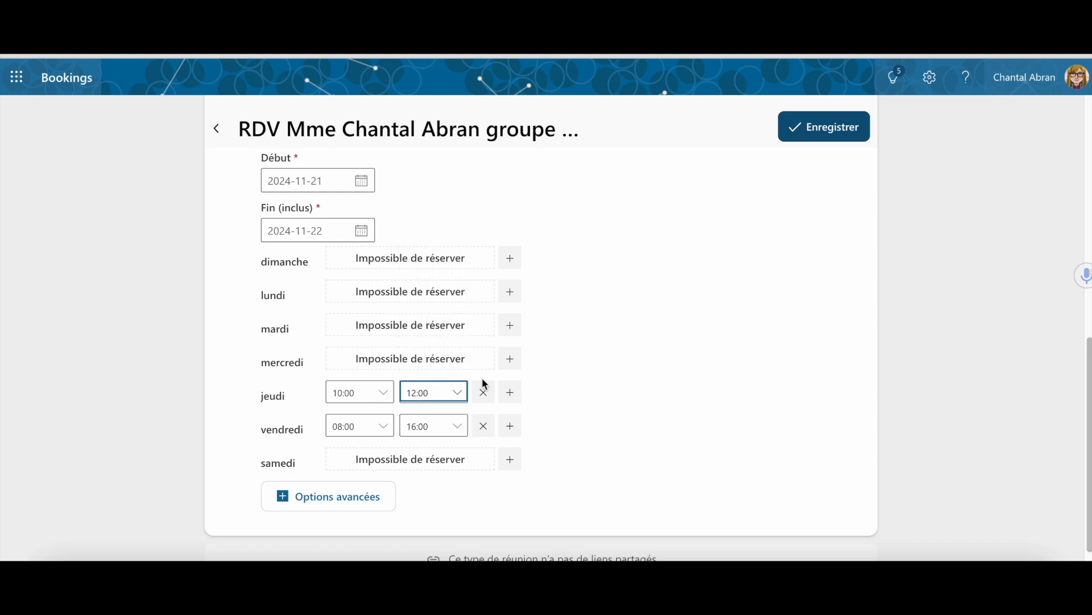
- Add a second availability slot on Thursday (jeudi) from 18:00 to 20:00
left_click(510, 392)
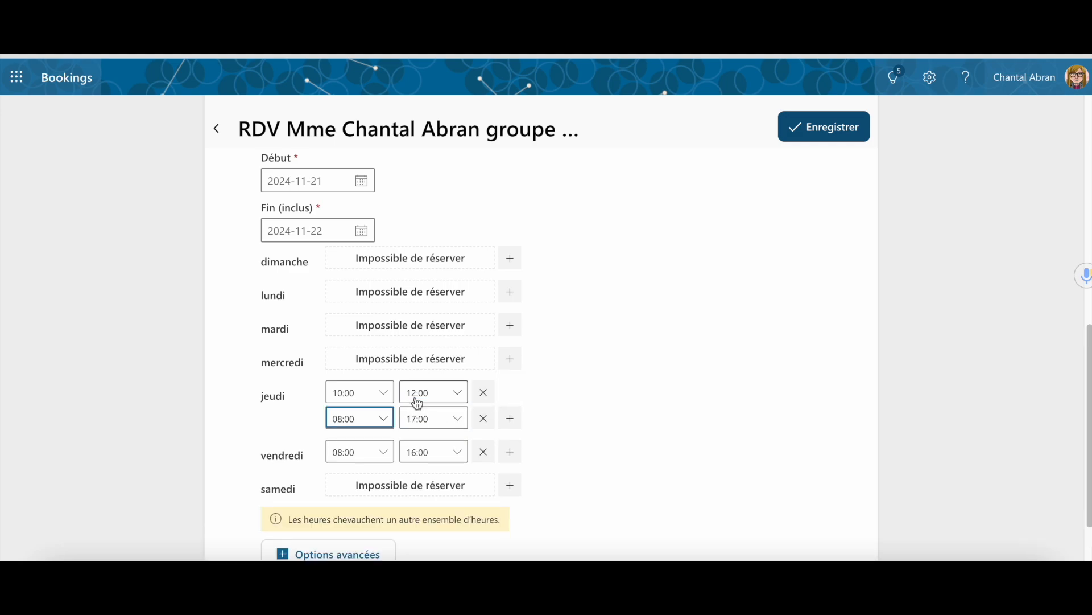
left_click(383, 418)
scroll(352, 355, "down", 15)
scroll(353, 355, "down", 5)
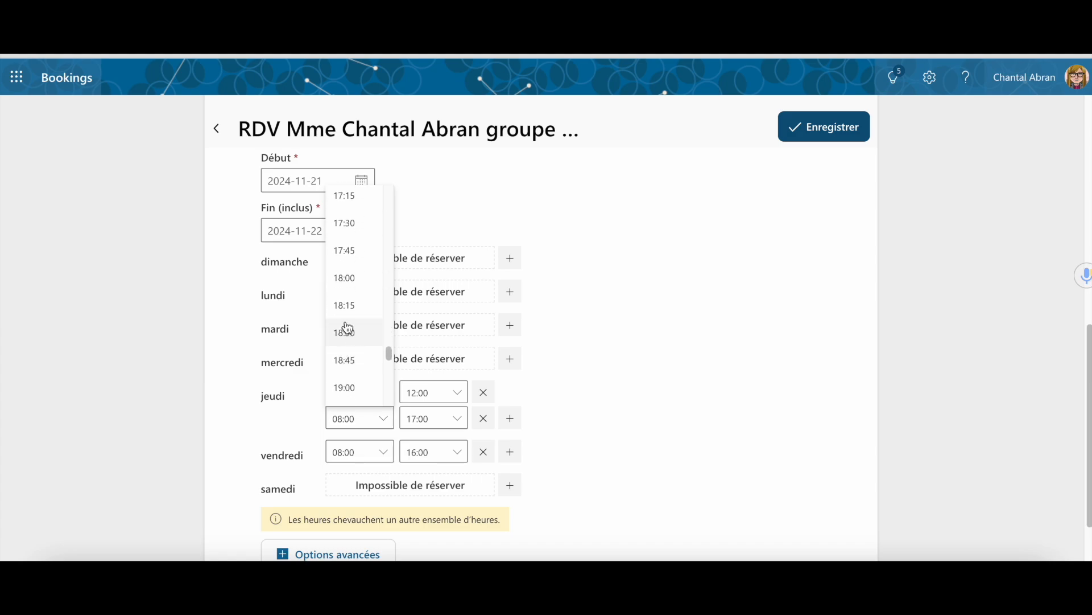
left_click(345, 278)
left_click(462, 424)
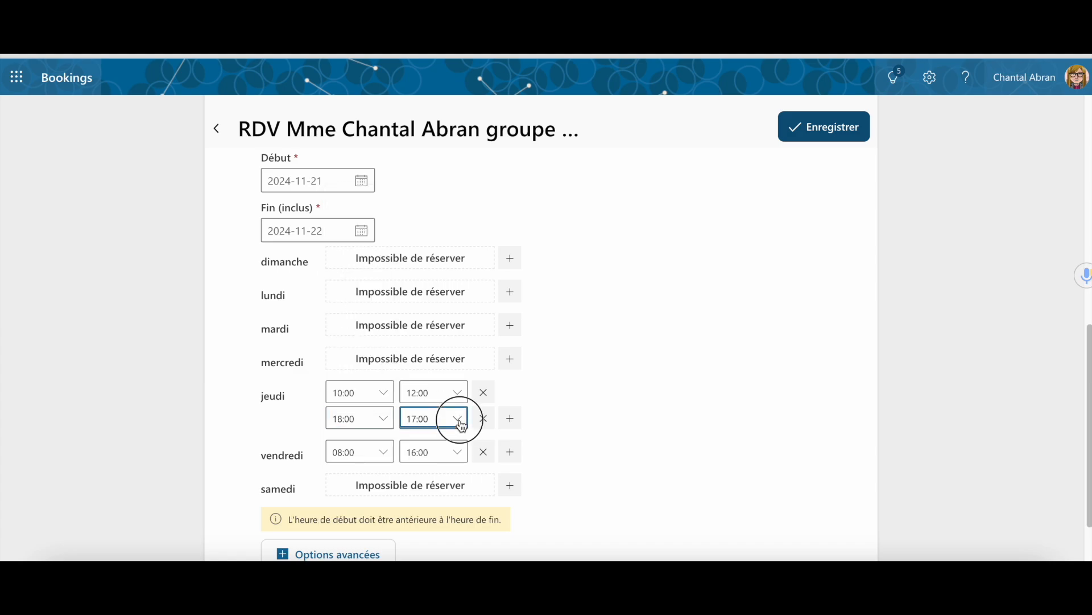
left_click(440, 424)
left_click(440, 424)
scroll(424, 363, "down", 5)
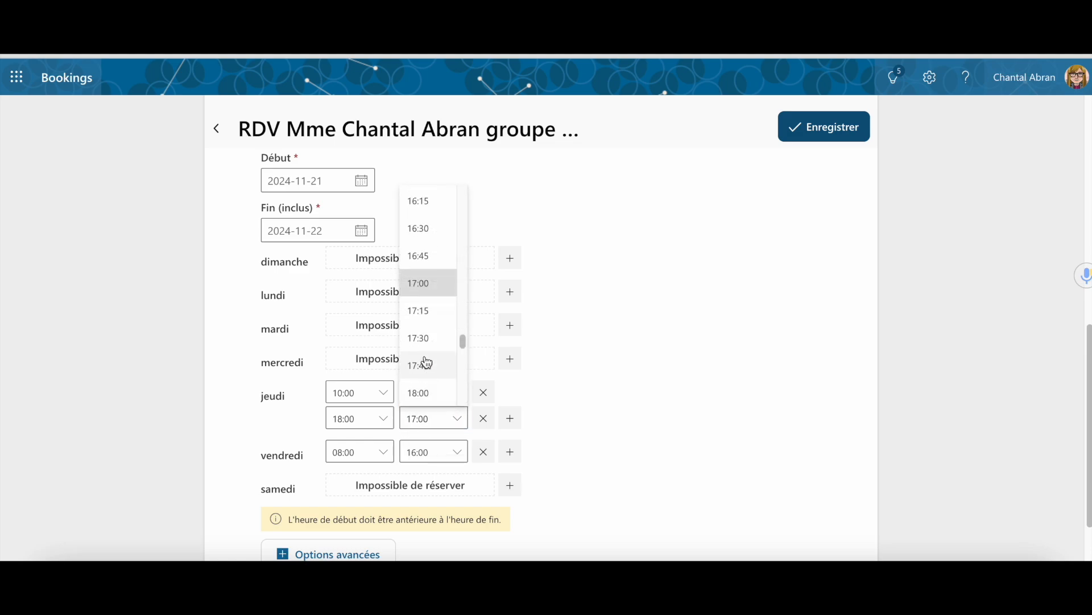
left_click(426, 320)
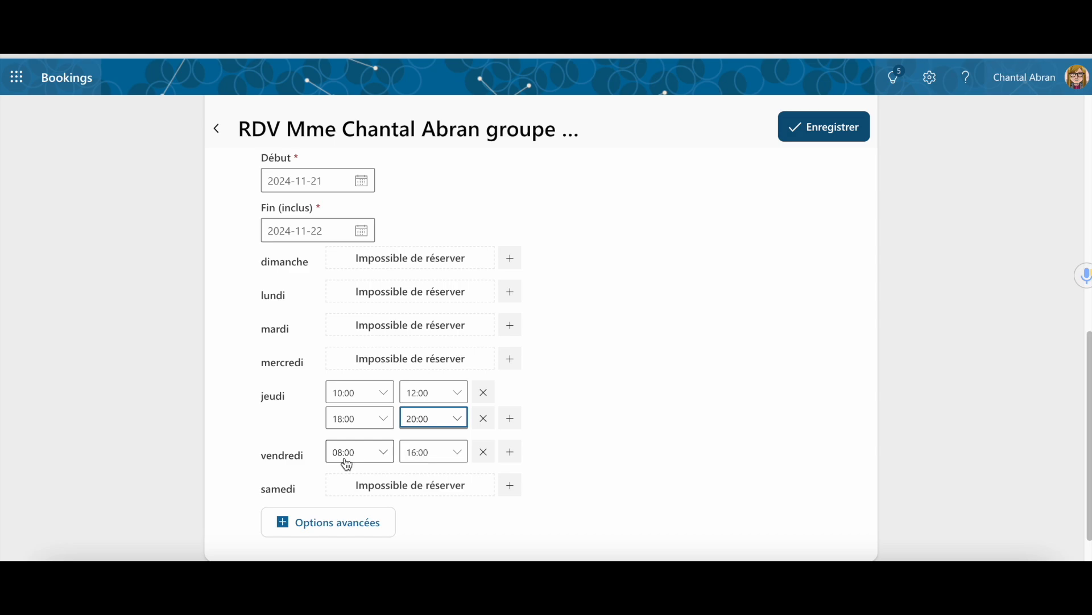
- Set Friday's (vendredi) availability to run from 08:30 to 11:30
left_click(386, 455)
left_click(354, 370)
left_click(463, 455)
scroll(445, 410, "down", 2)
scroll(444, 411, "up", 2)
scroll(444, 410, "up", 7)
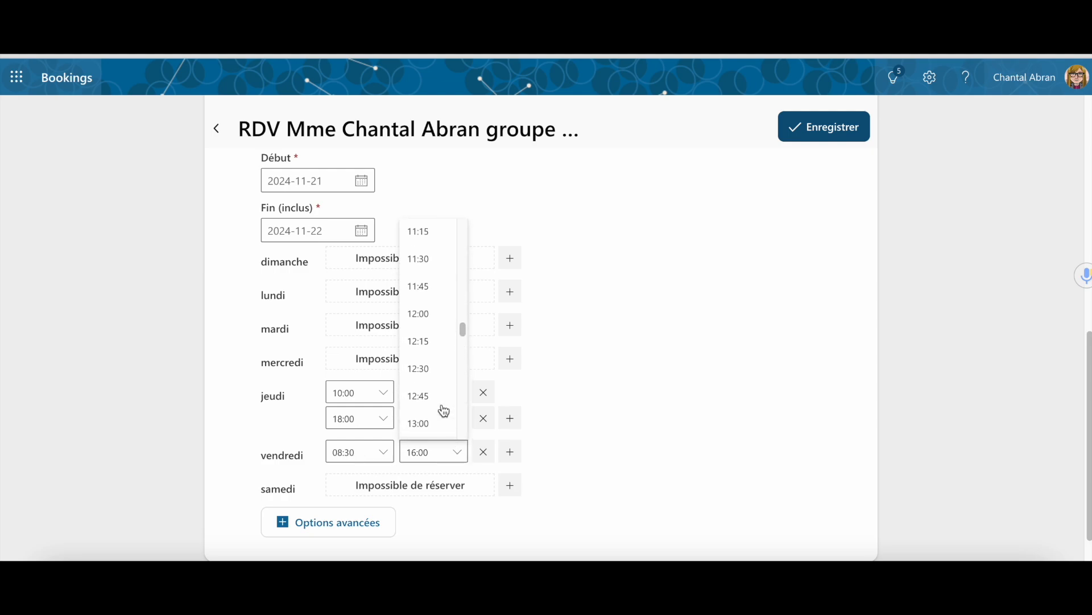
left_click(421, 354)
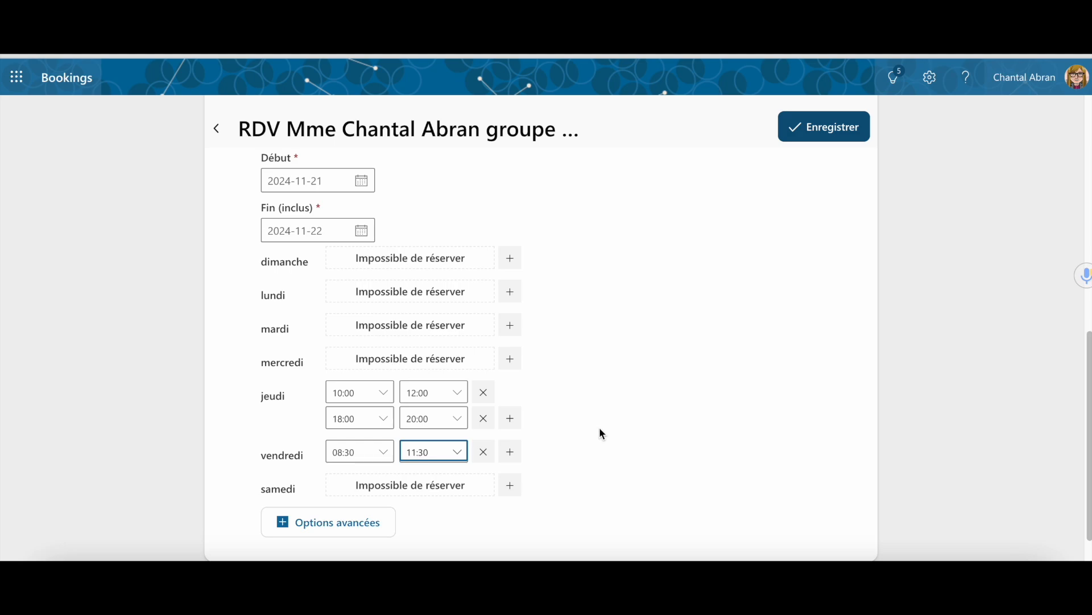
- Show the advanced options and limit meeting start times to 10-minute intervals
scroll(599, 429, "down", 1)
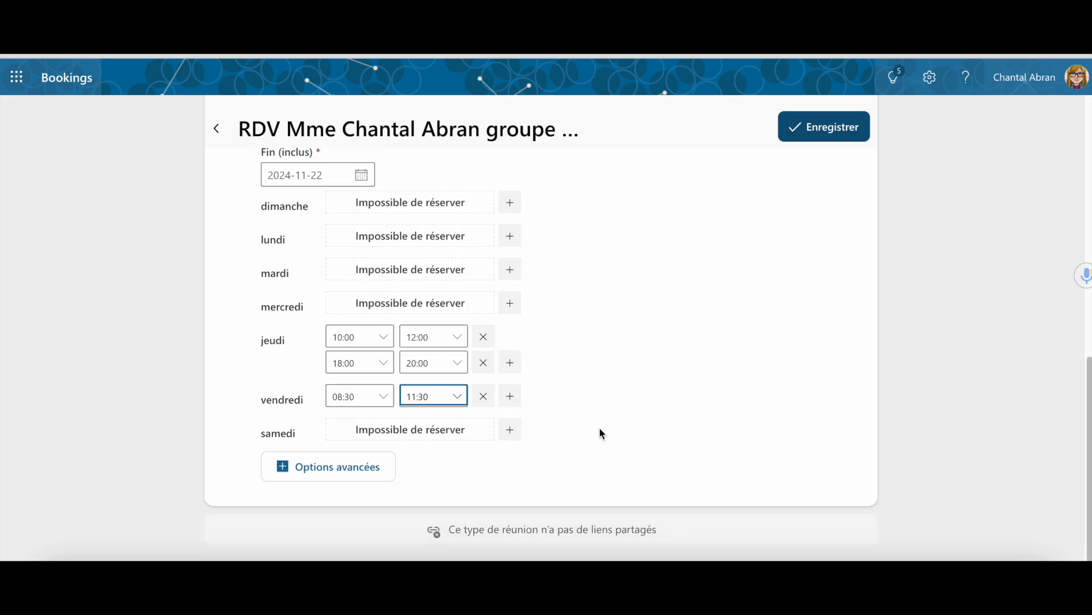
left_click(362, 472)
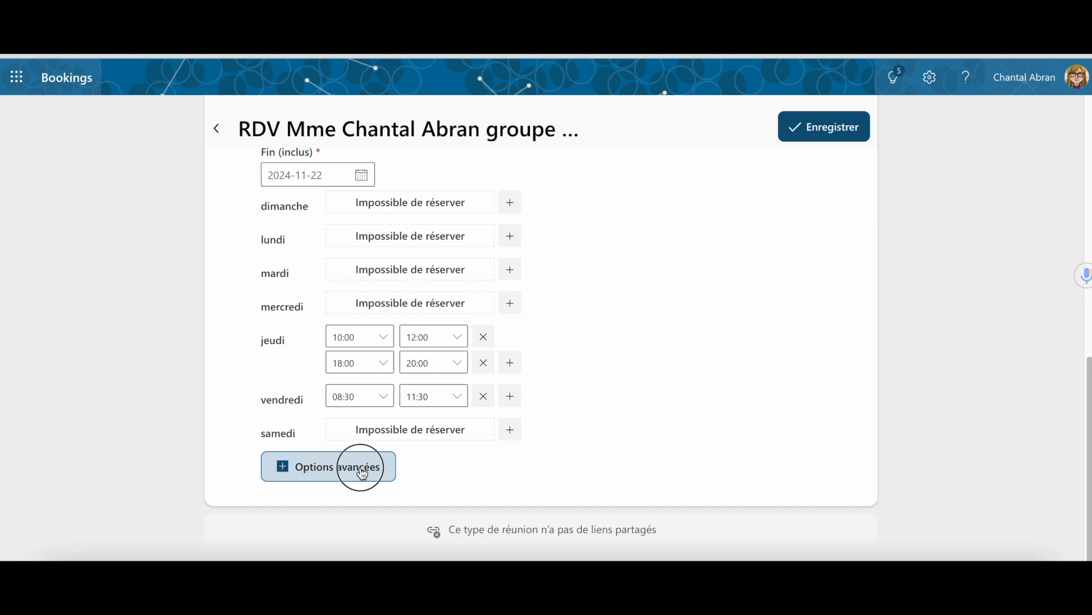
scroll(362, 473, "down", 3)
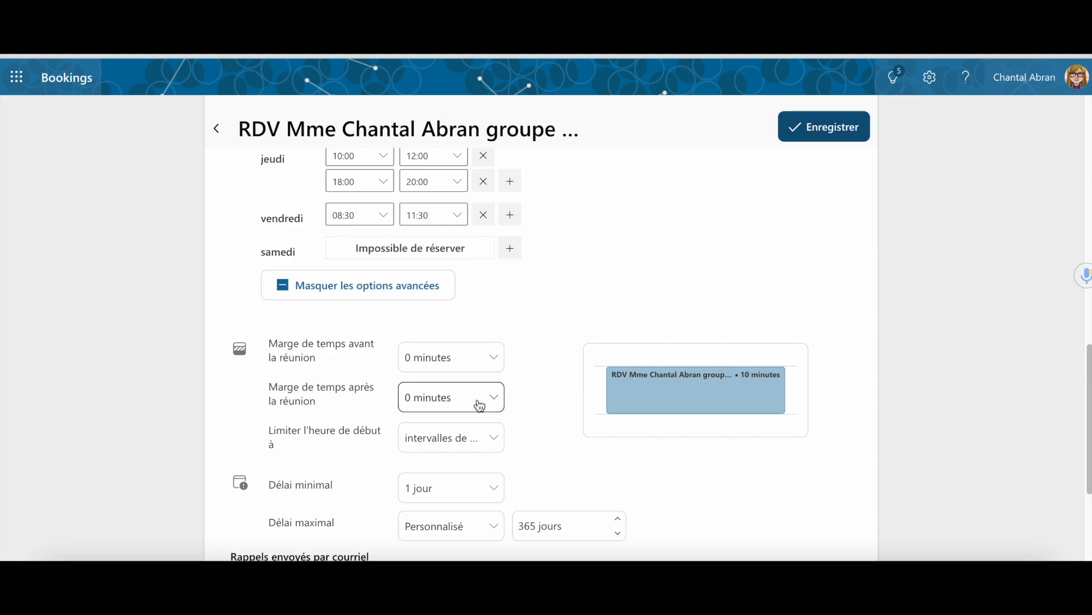
left_click(493, 441)
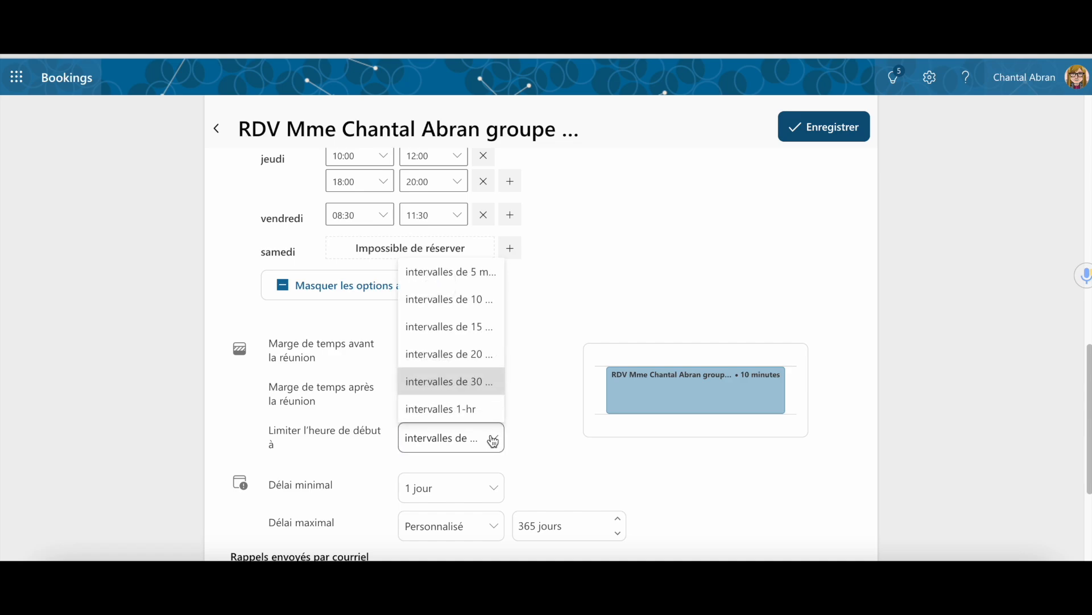
left_click(410, 301)
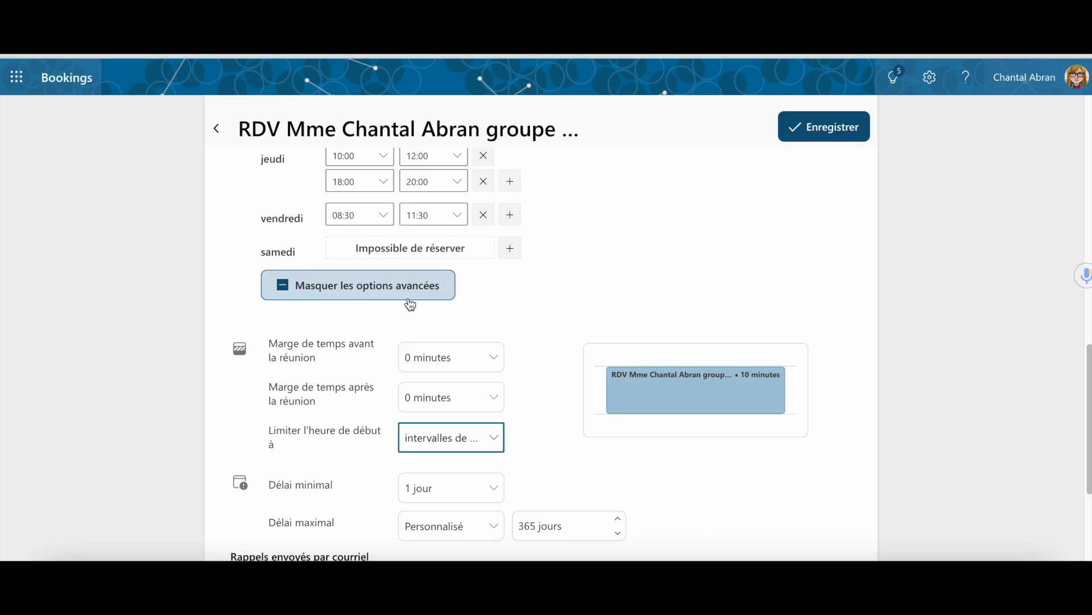
- Set the minimum lead time (Délai minimal) to a custom value of 3 days
scroll(527, 460, "down", 2)
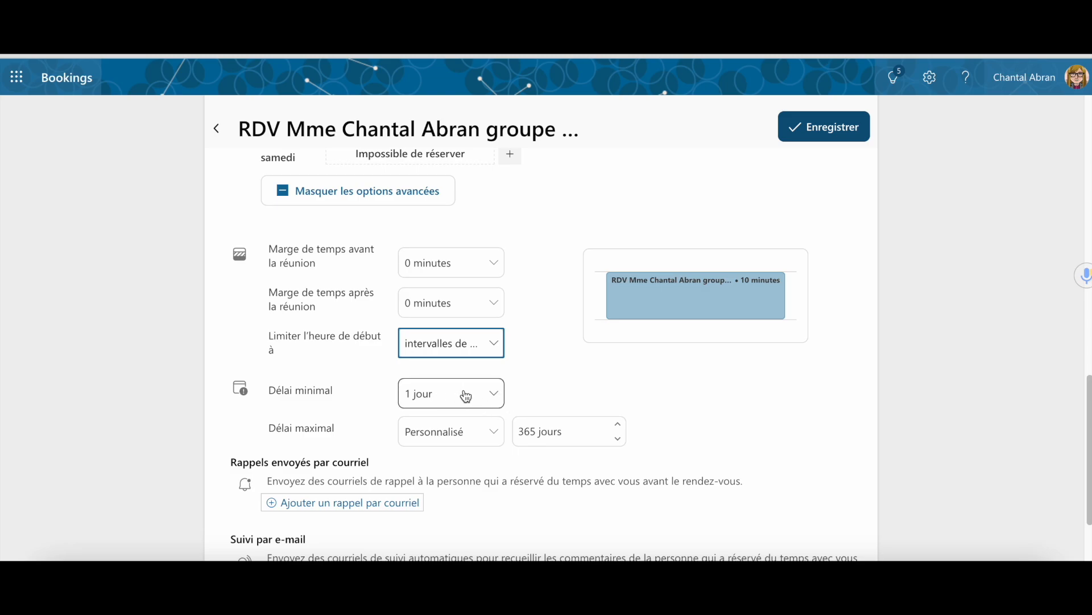
left_click(494, 399)
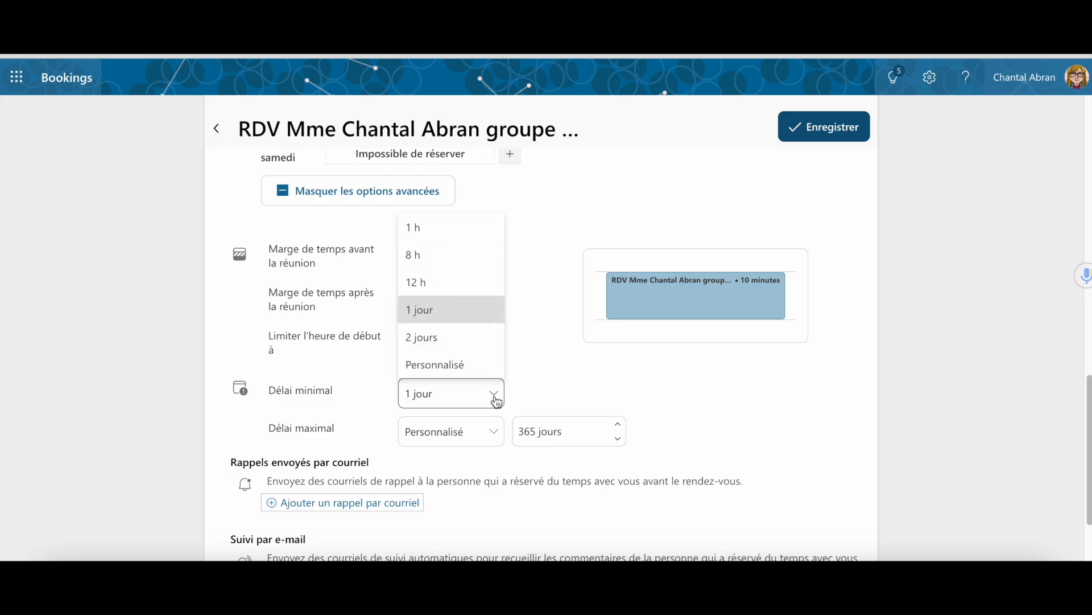
left_click(456, 367)
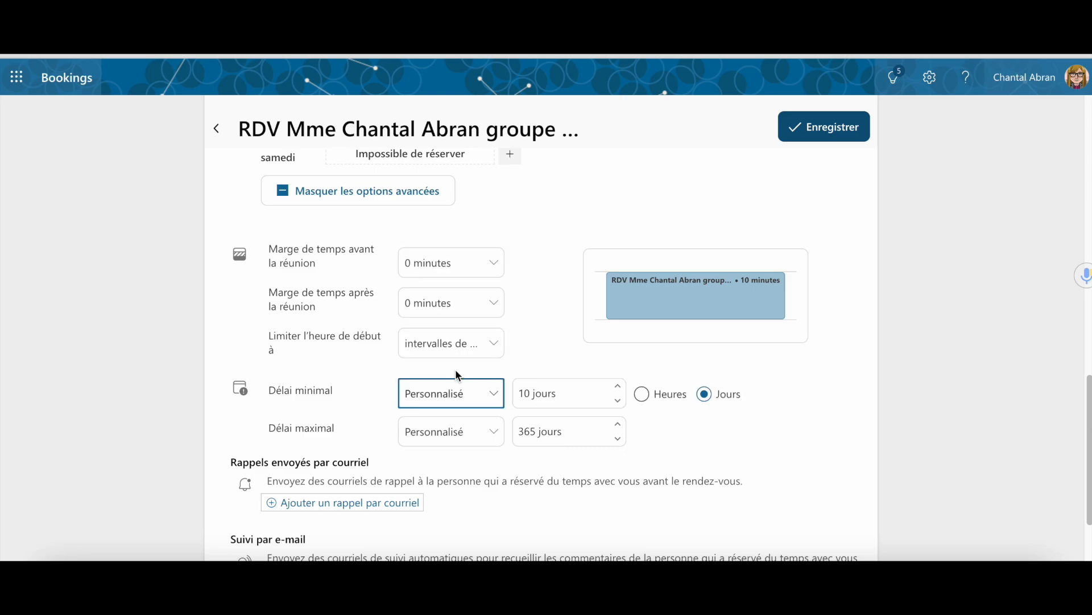
left_click(618, 400)
double_click(618, 401)
double_click(618, 401)
left_click(618, 400)
left_click(619, 401)
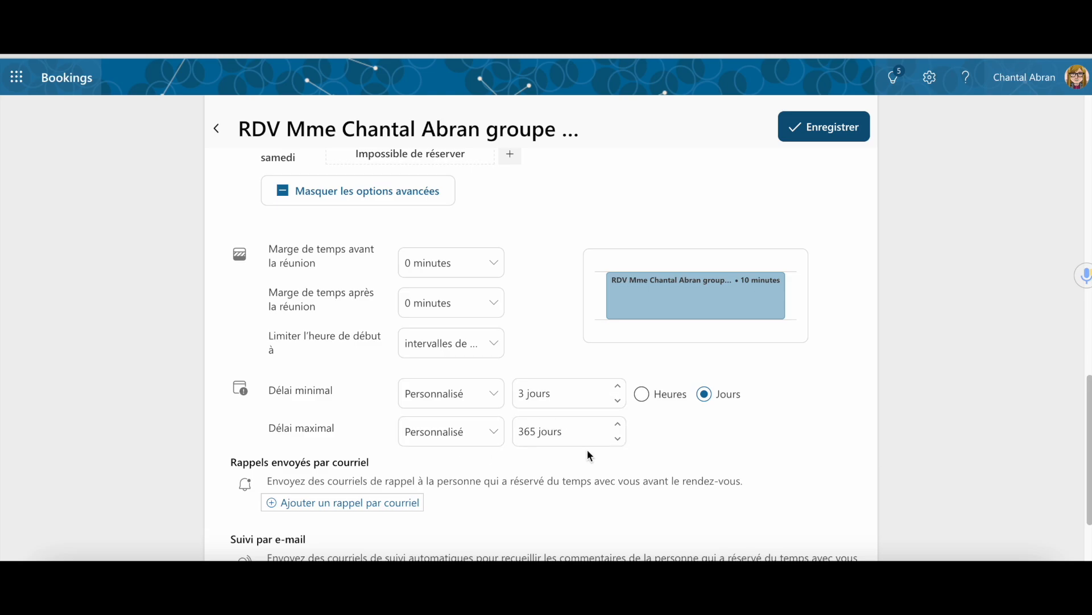
- Add an email reminder timed for 1 day before the meeting (1 jour avant)
scroll(589, 455, "down", 2)
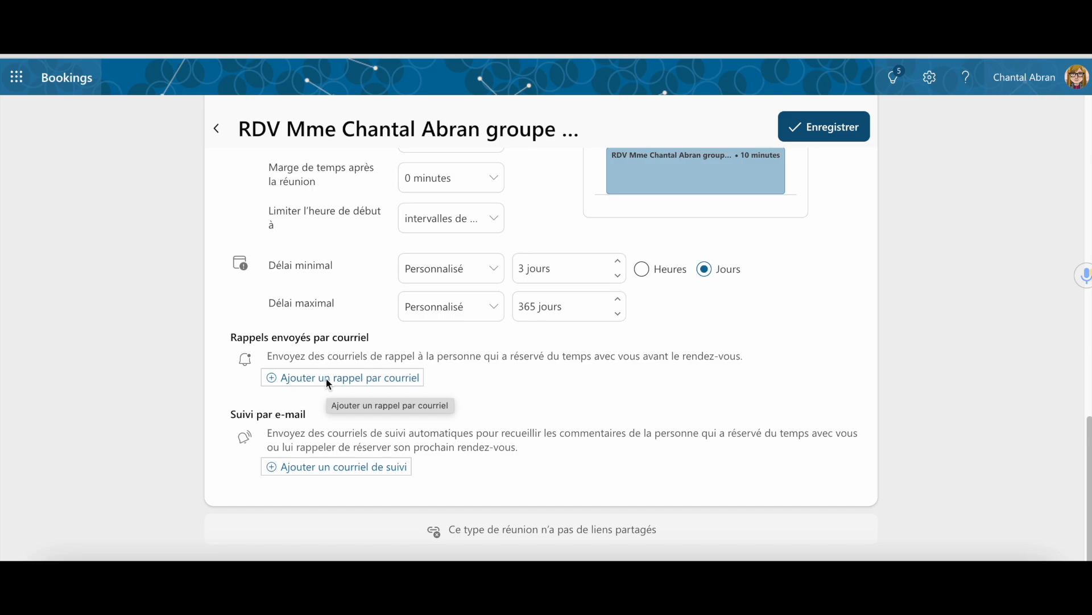
left_click(278, 380)
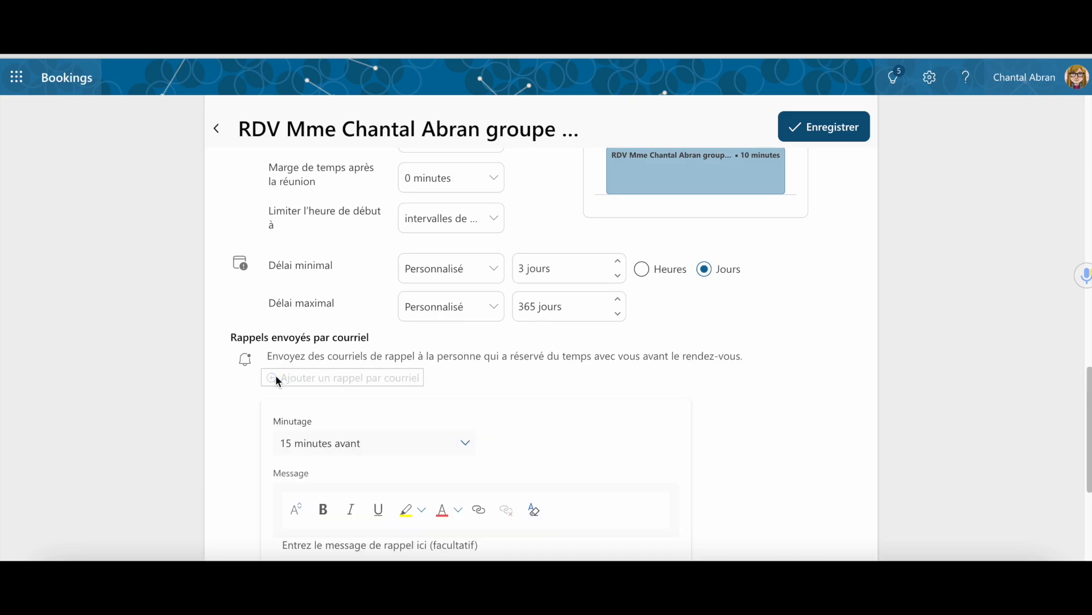
left_click(466, 445)
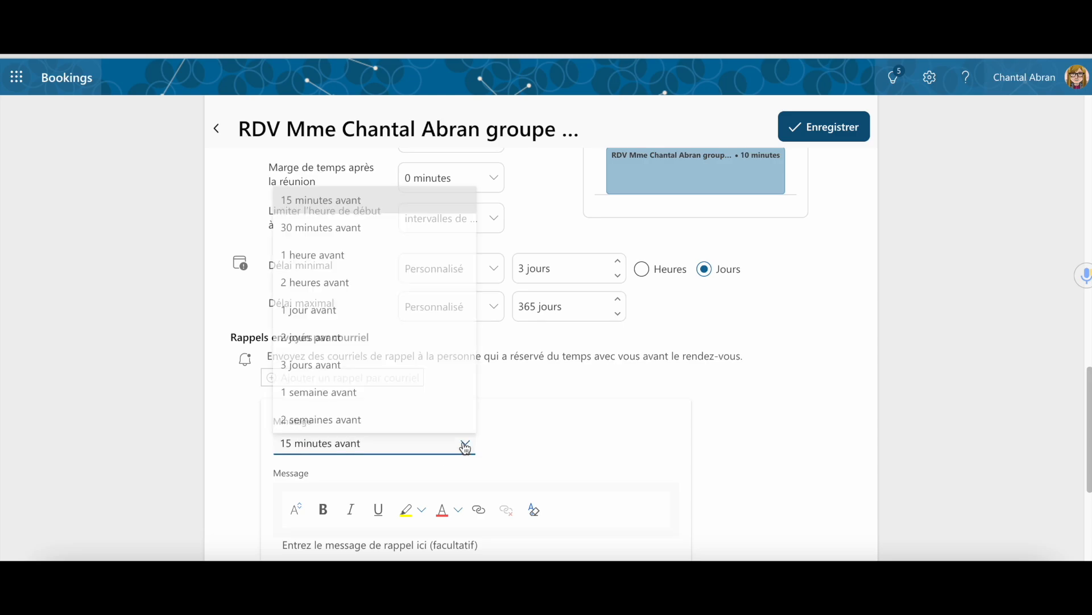
left_click(327, 311)
scroll(324, 508, "down", 2)
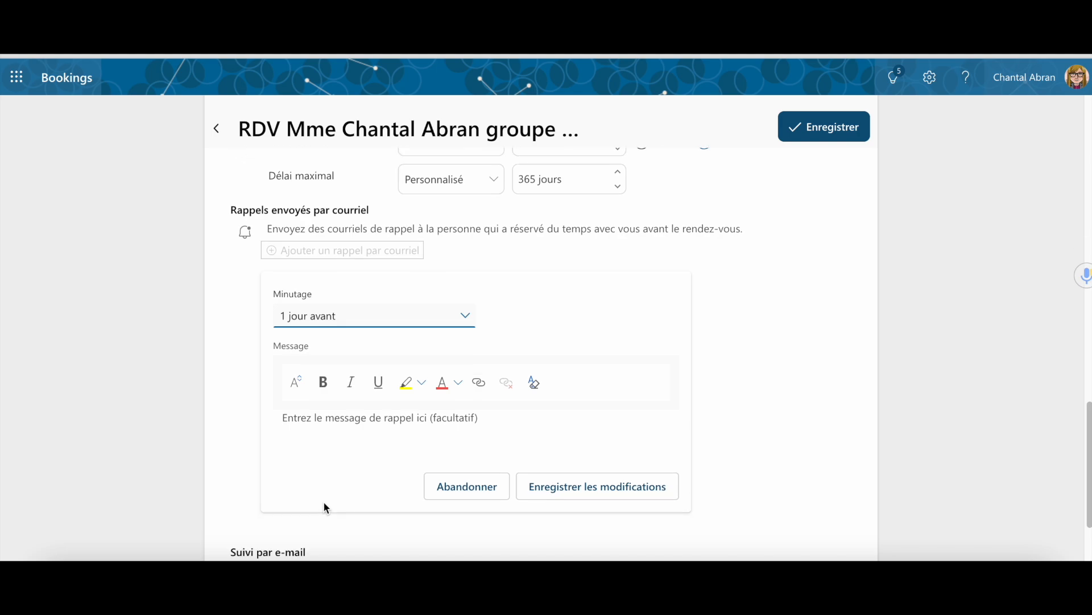
- Write and save the reminder "Bonjour, N'oubliez pas la rencontre de parents qui aura lieu cette semaine dans l'école de votre enfant.", signed with the teacher's first name
left_click(300, 427)
type("Bonjour")
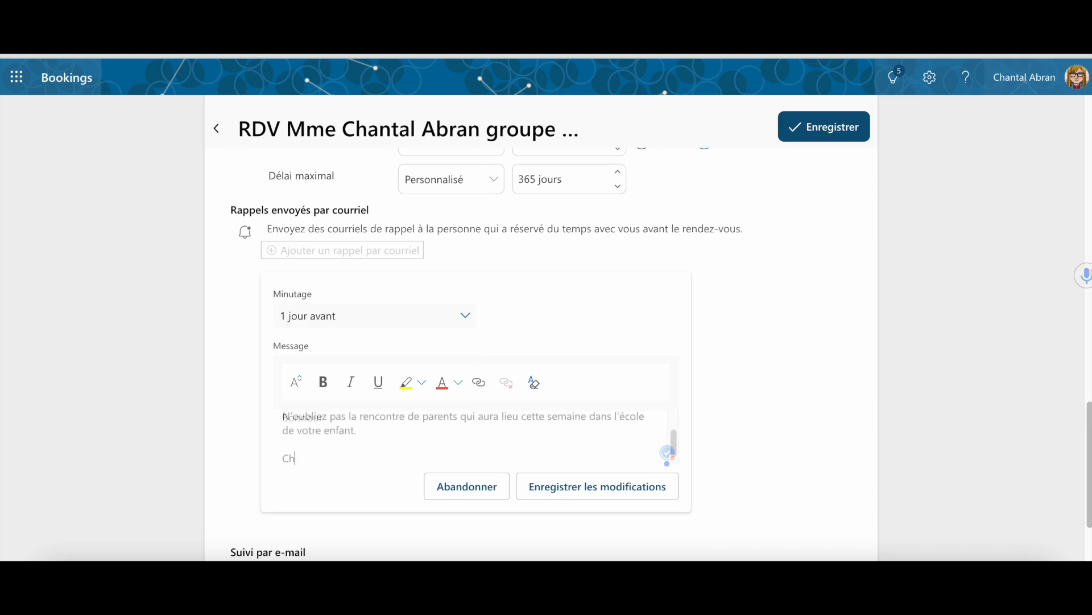
type("antal")
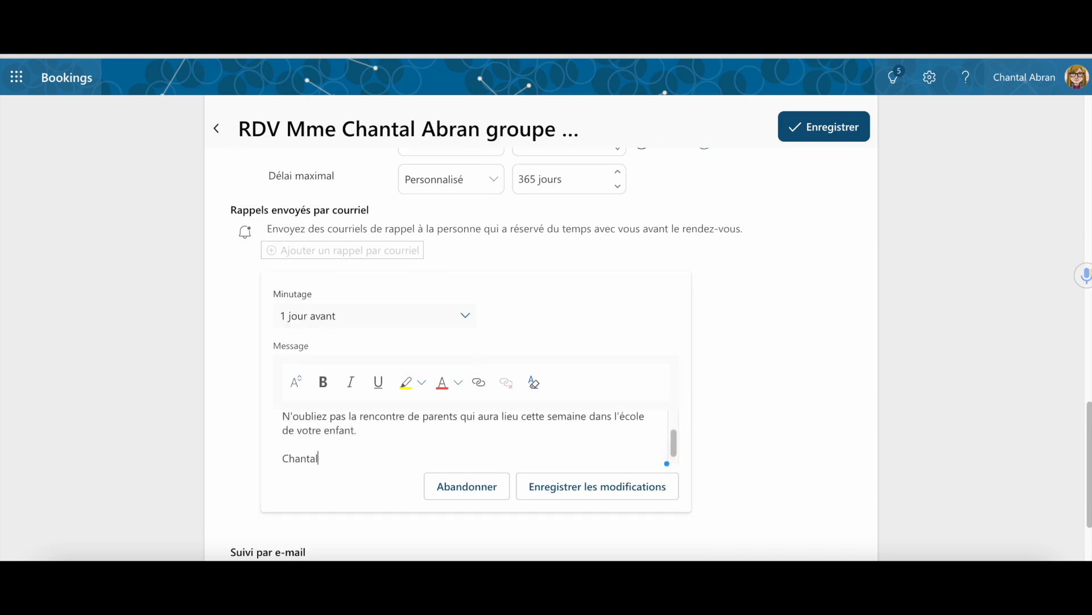
scroll(476, 437, "up", 1)
scroll(476, 437, "down", 1)
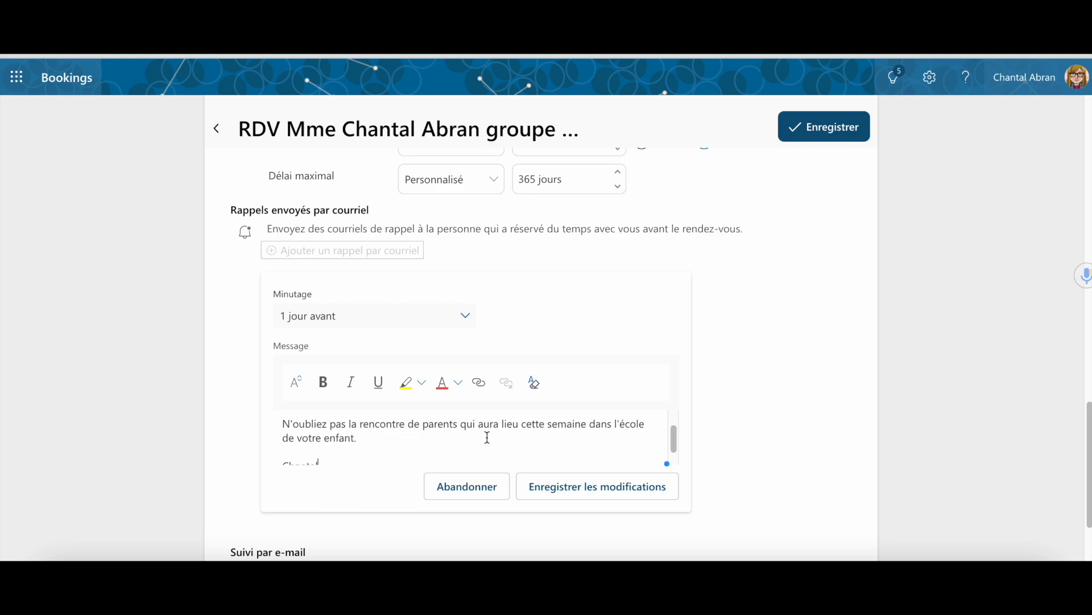
left_click(556, 493)
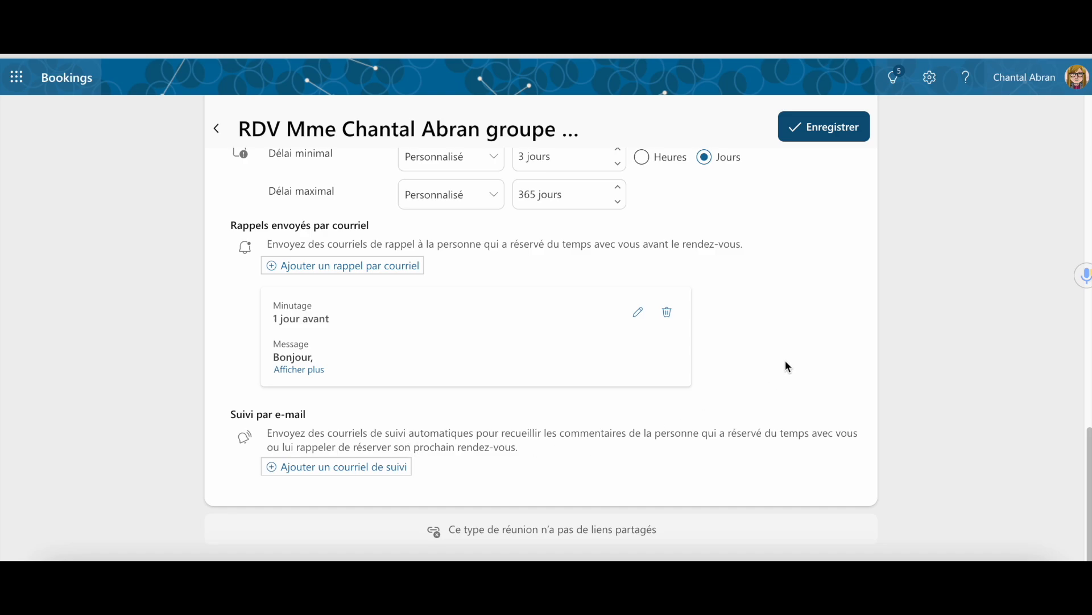
- Review the settings of the new meeting type and save it
scroll(787, 363, "up", 6)
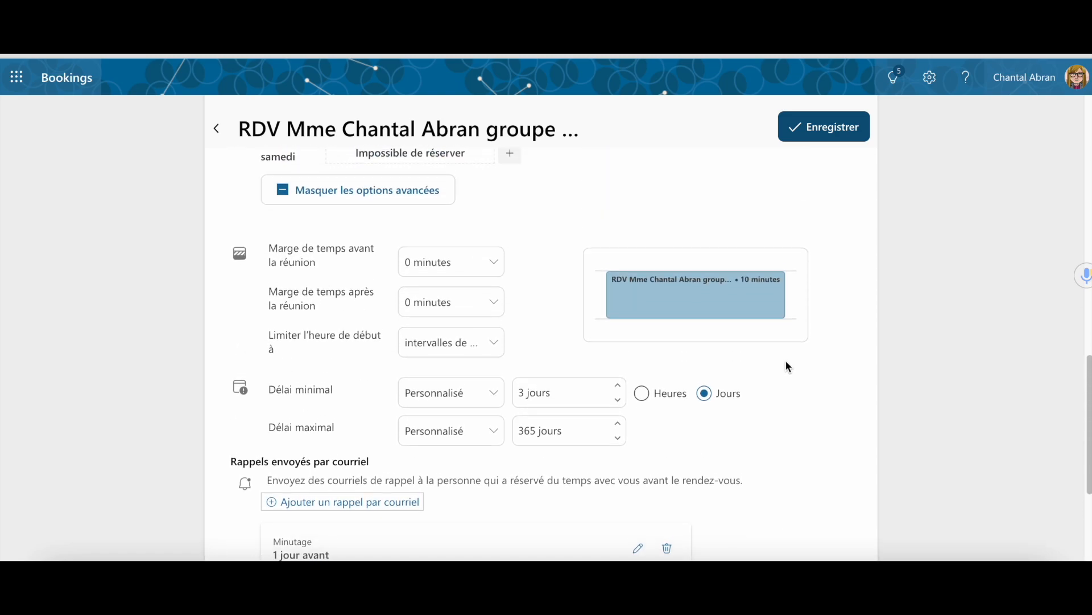
scroll(787, 366, "up", 8)
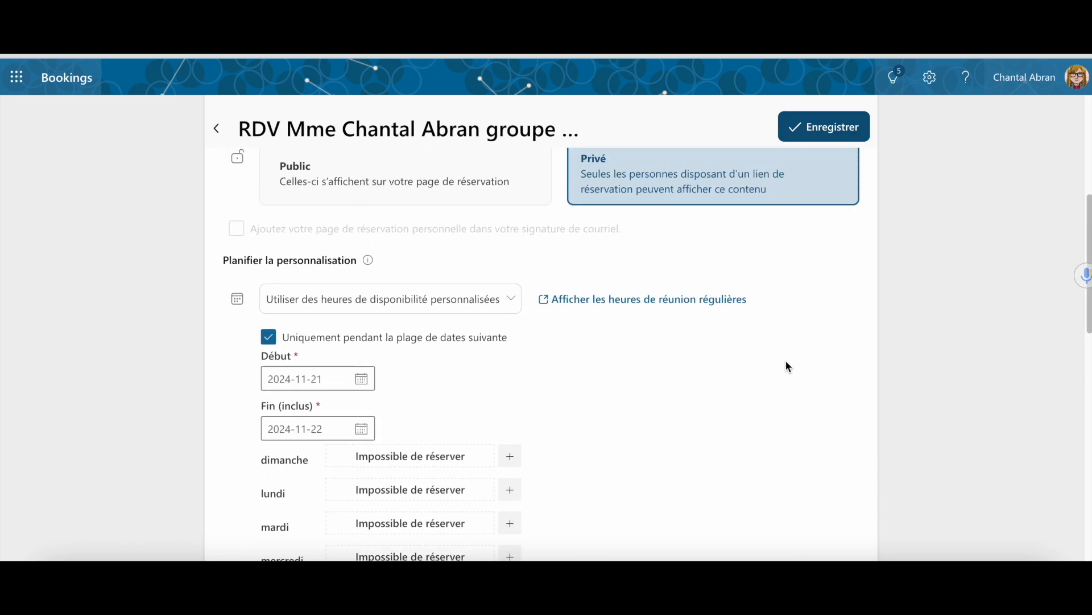
scroll(788, 366, "up", 4)
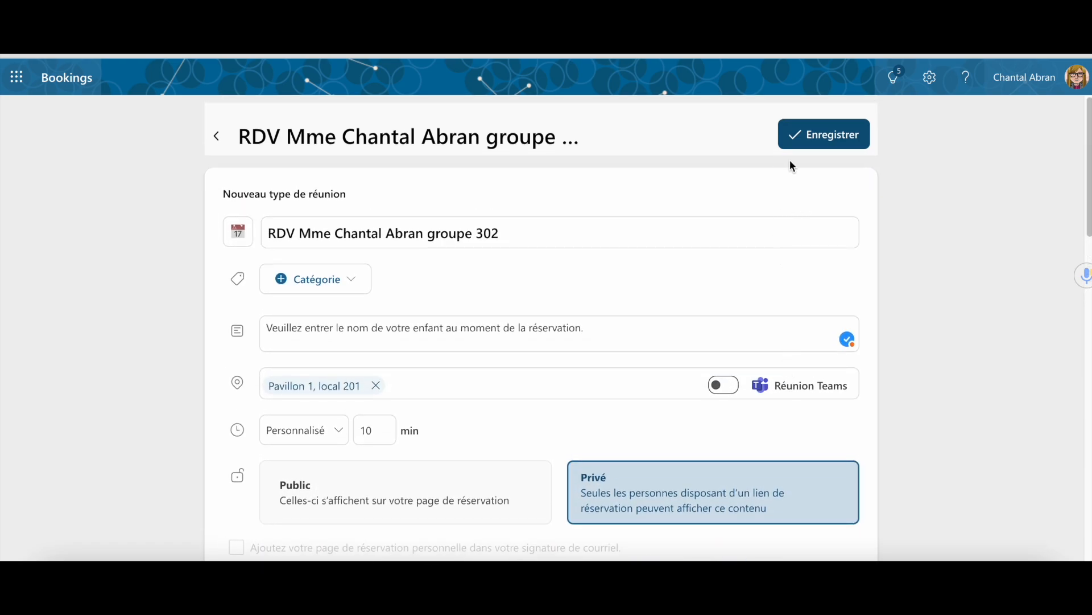
left_click(829, 137)
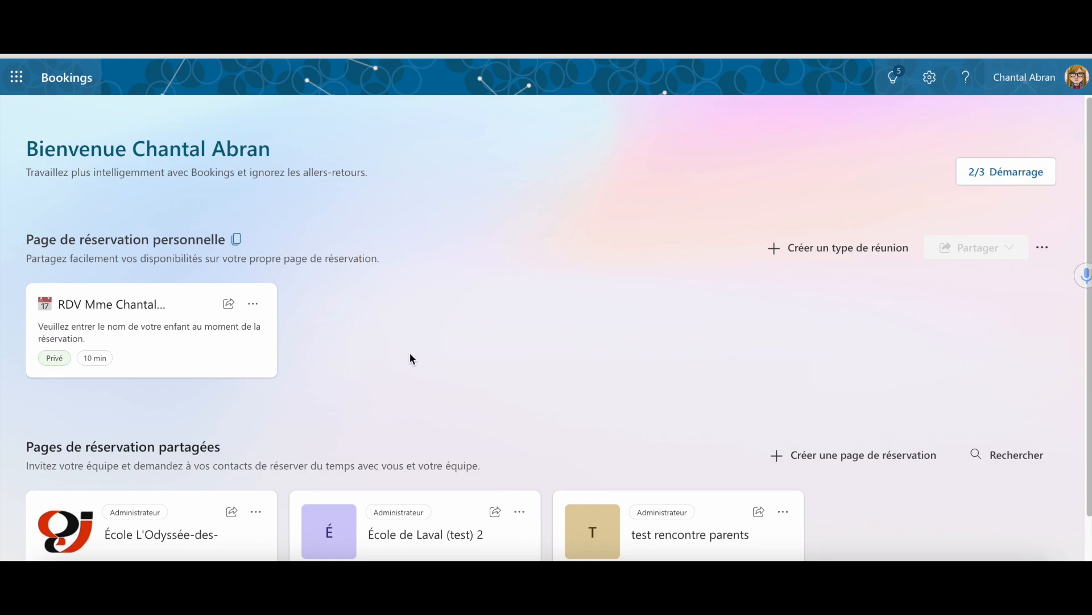
- Duplicate the private 10-minute meeting type and turn off the Teams meeting in the copy
left_click(253, 306)
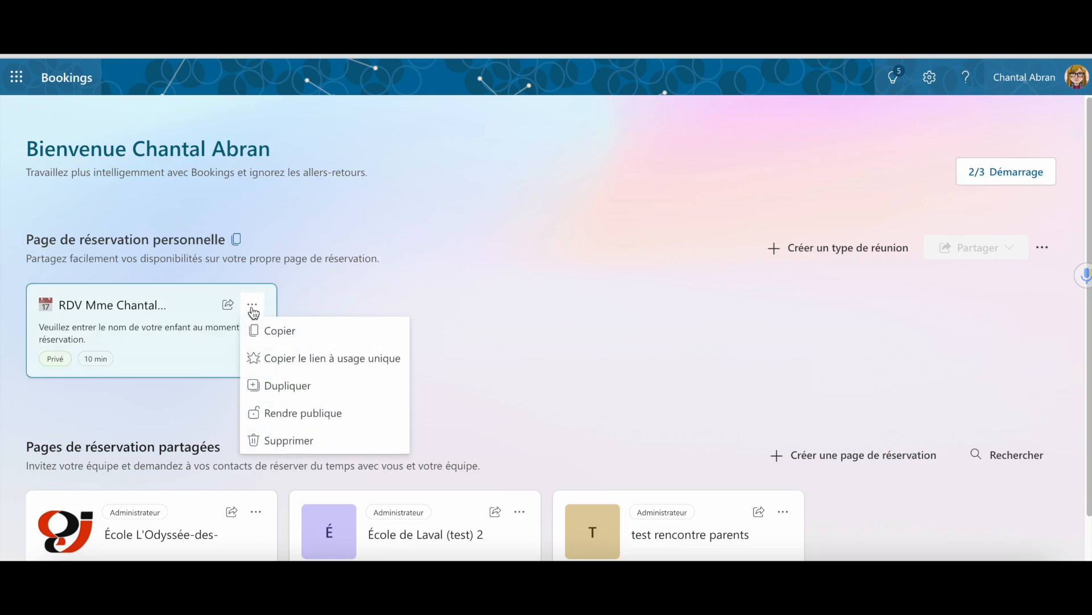
left_click(285, 387)
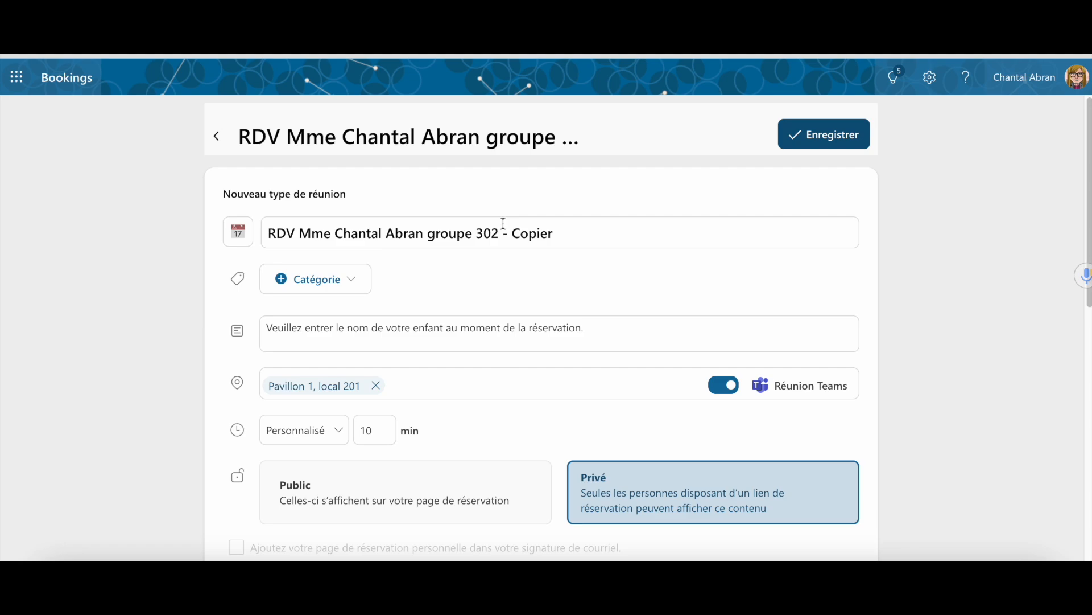
left_click(716, 391)
- Set the custom duration of the duplicated meeting type to 30 minutes
left_click(384, 427)
key("BackSpace")
key("BackSpace")
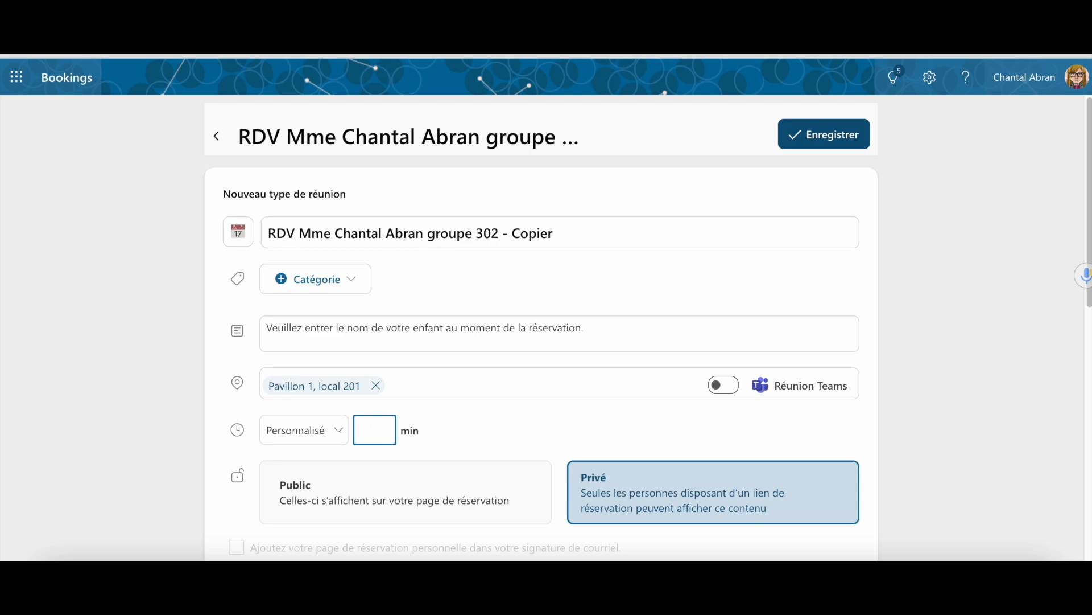
type("30")
scroll(541, 341, "down", 10)
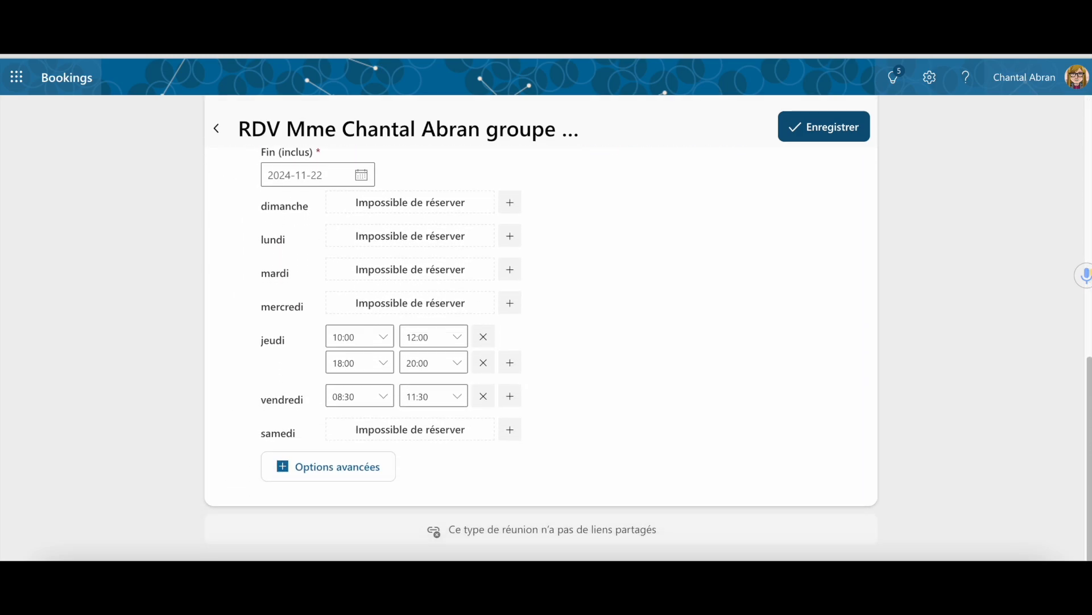
- Limit the duplicated meeting type's start times to 30-minute intervals in the advanced options and save it
left_click(366, 469)
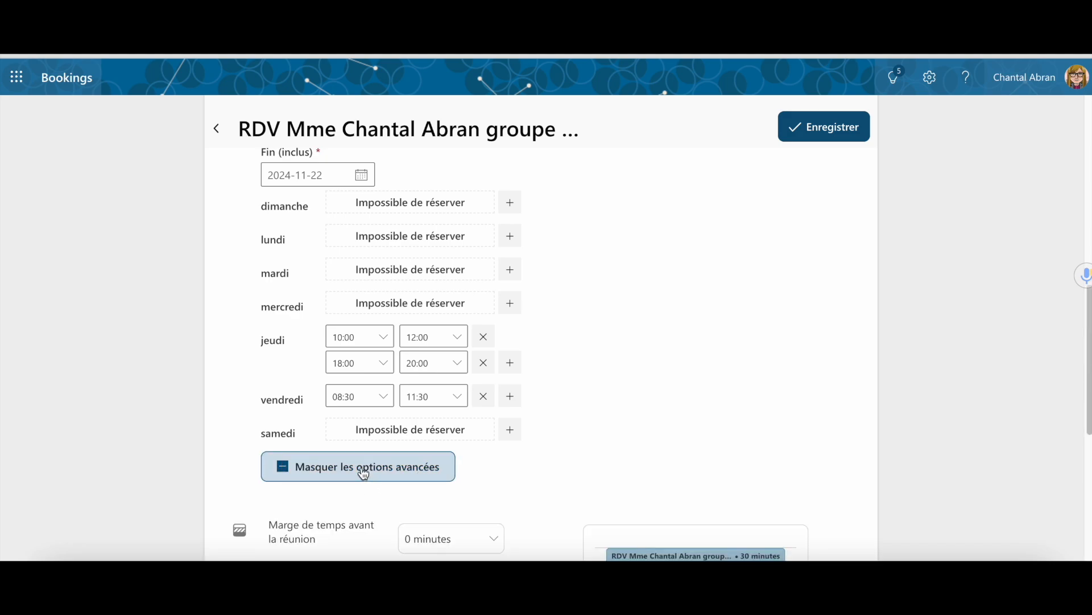
scroll(364, 472, "down", 1)
scroll(362, 469, "down", 3)
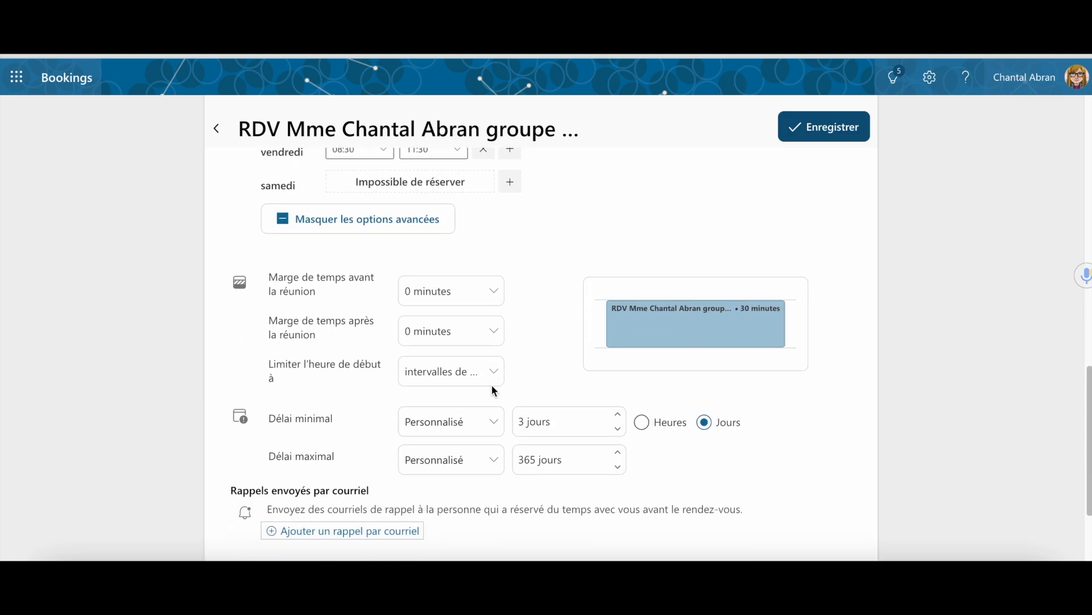
left_click(495, 375)
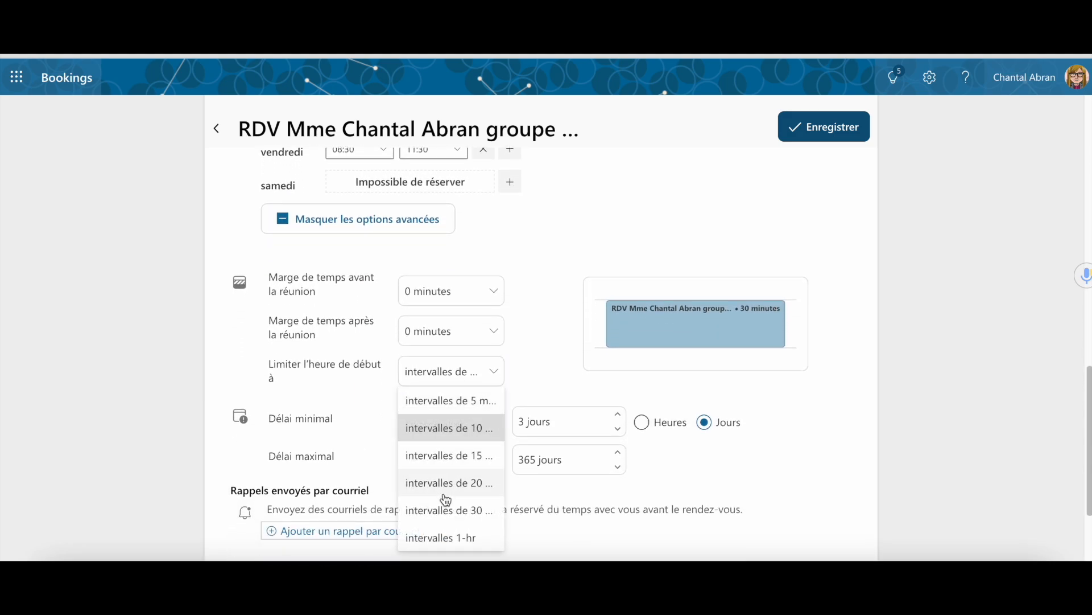
left_click(442, 512)
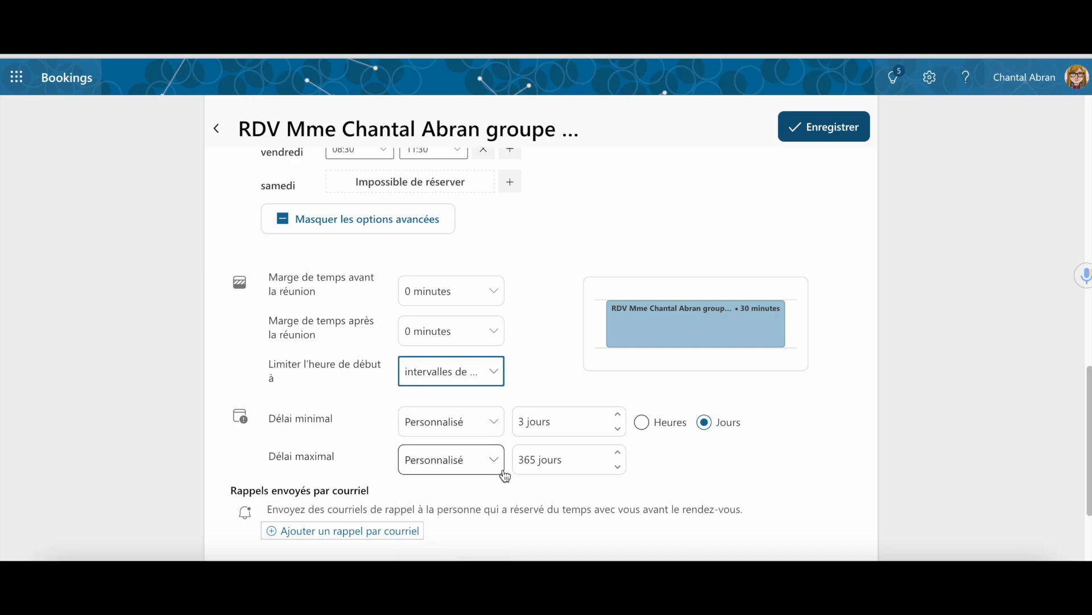
scroll(504, 476, "down", 3)
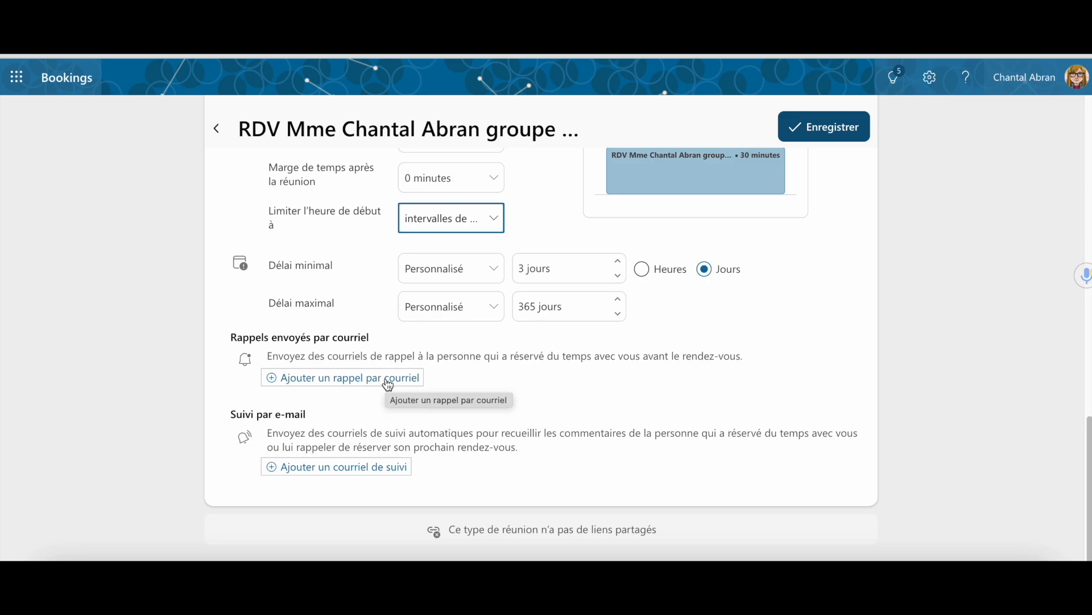
scroll(438, 375, "up", 10)
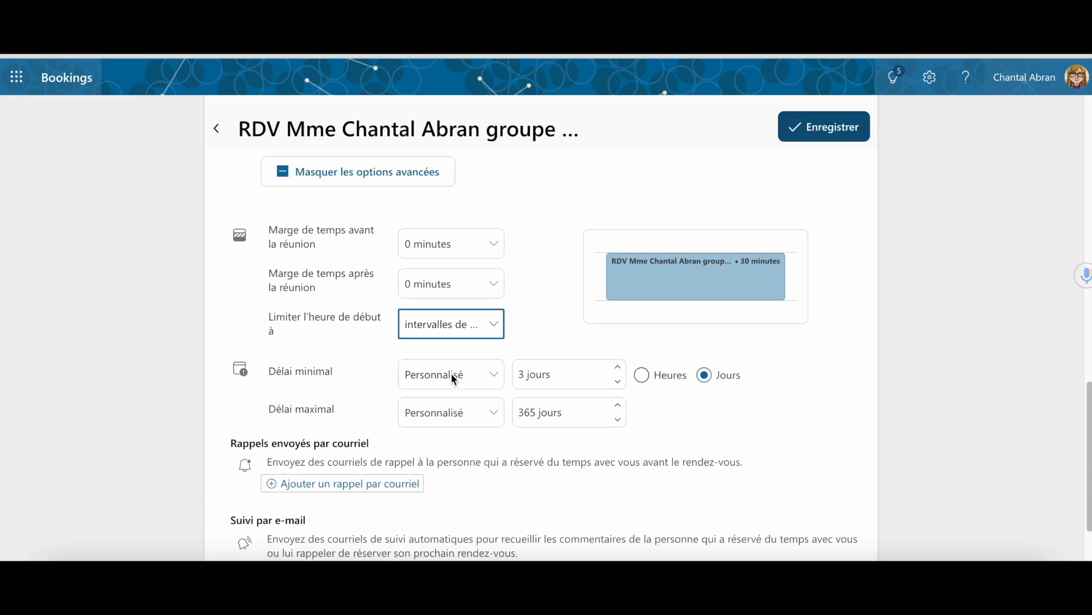
left_click(844, 137)
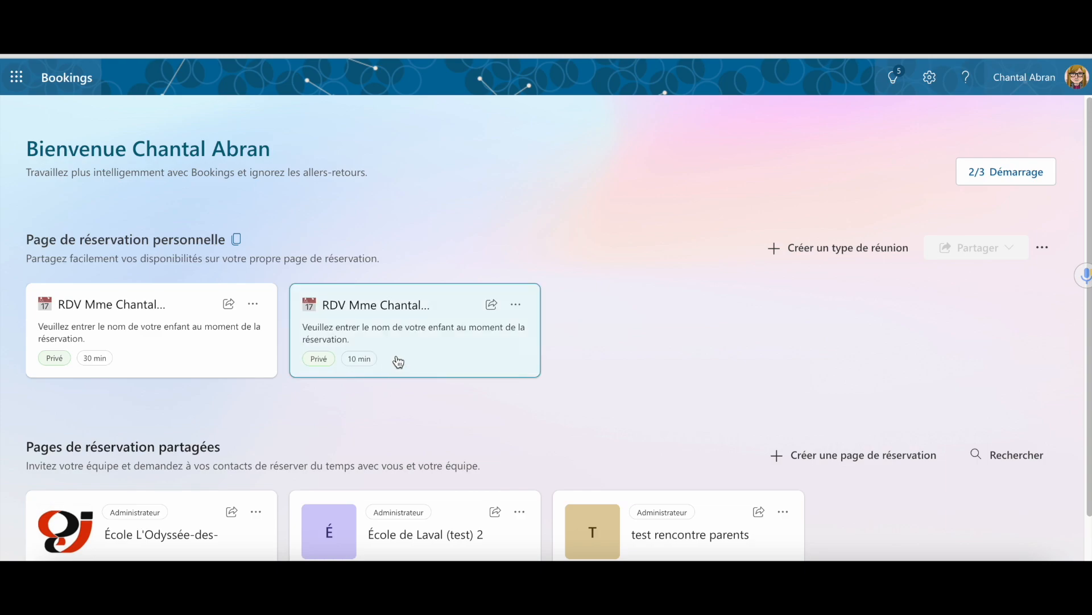
- Make the sharing link of the 10-minute meeting type valid for a single booking and copy it
left_click(491, 304)
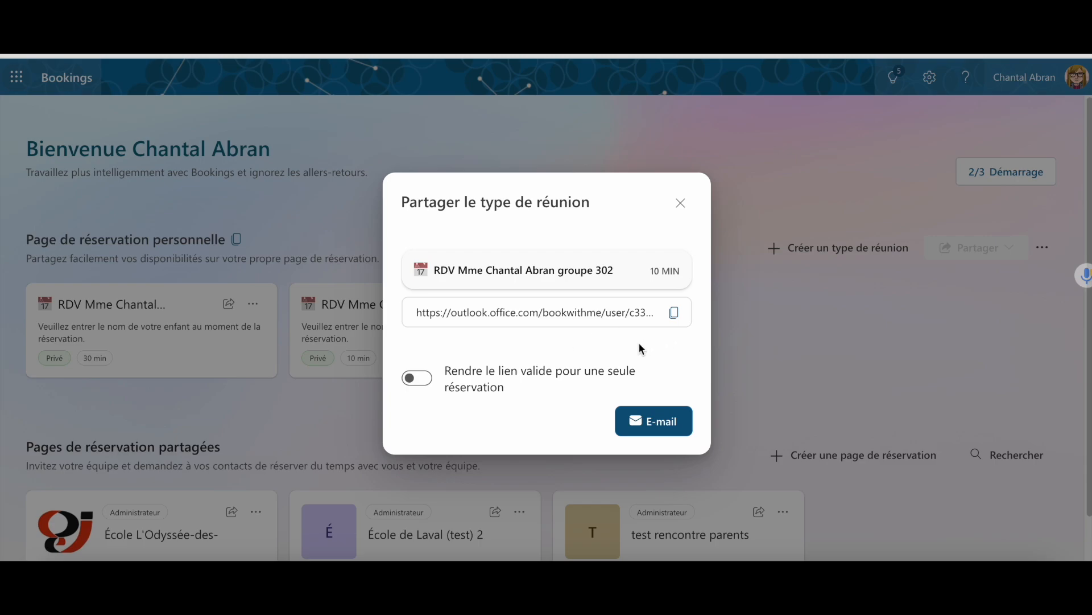
left_click(423, 380)
left_click(674, 314)
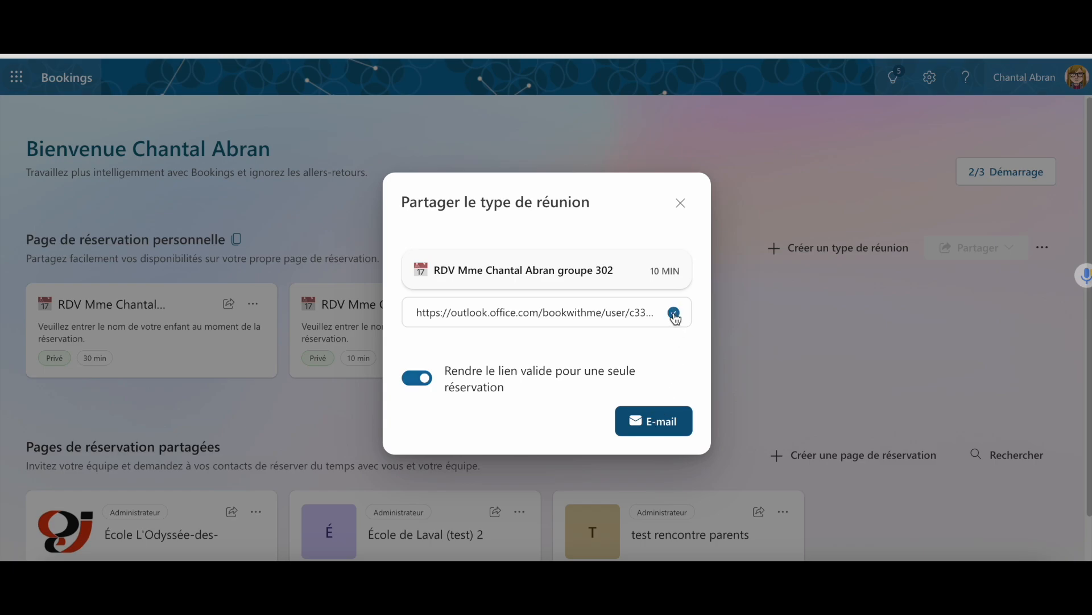